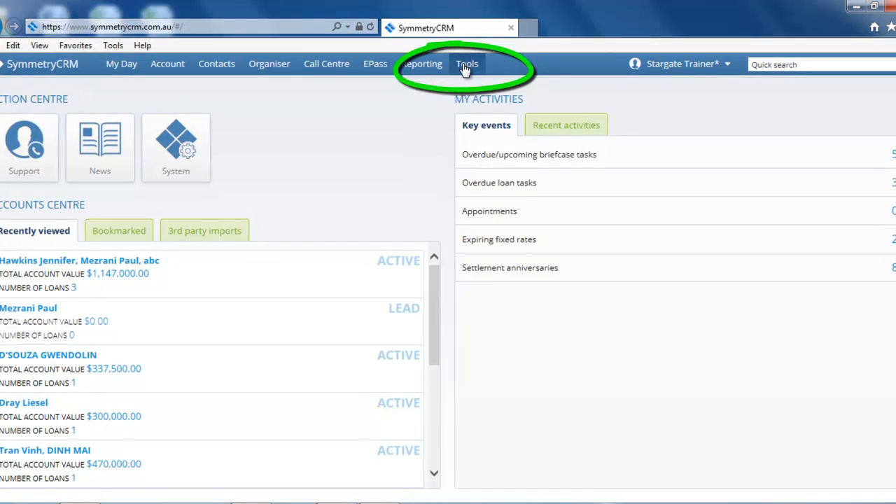
Open the Tools menu to show Quick Serviceability, Funding Calculator and the other calculators.
left_click(466, 66)
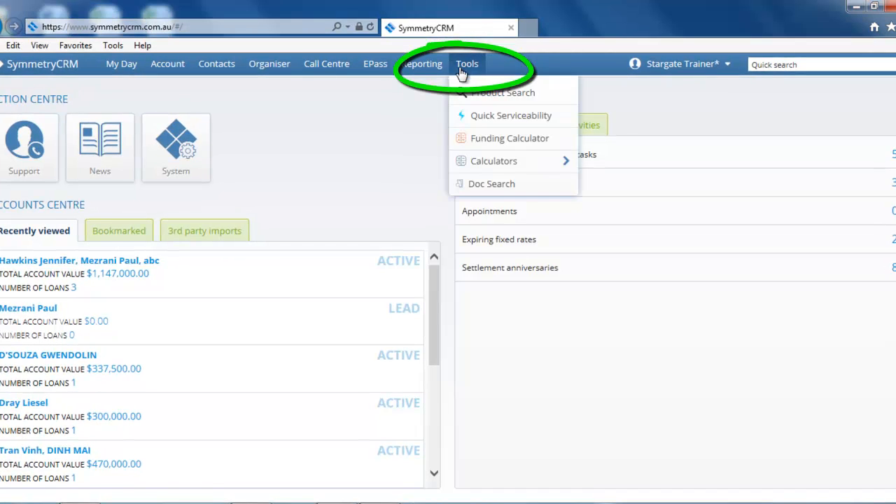
Start a Quick Serviceability calculation and save the husband's first name and surname as an individual applicant.
left_click(498, 116)
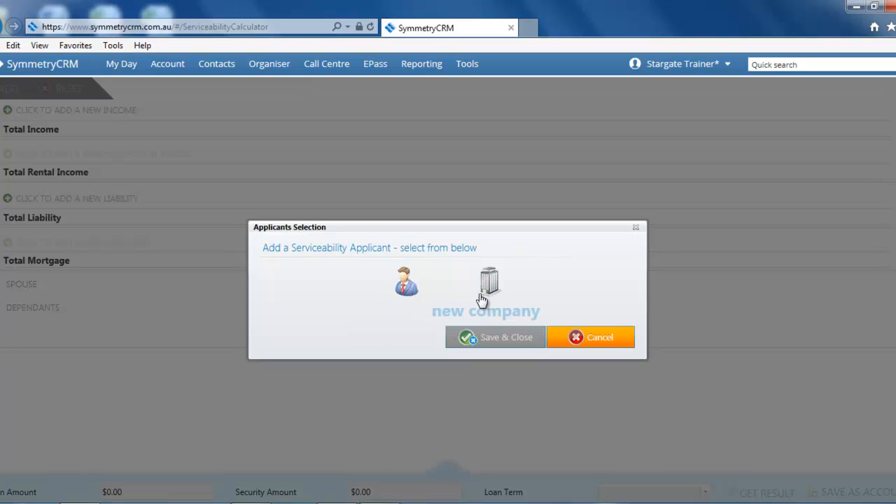
left_click(405, 283)
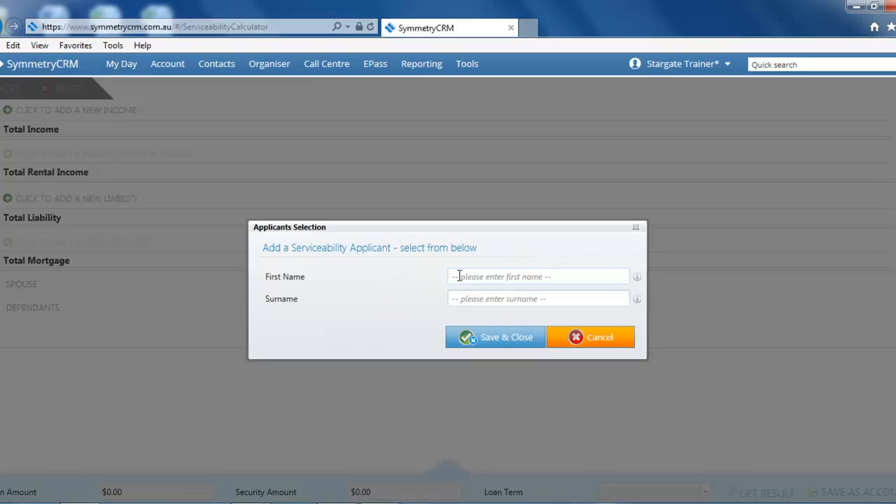
left_click(487, 276)
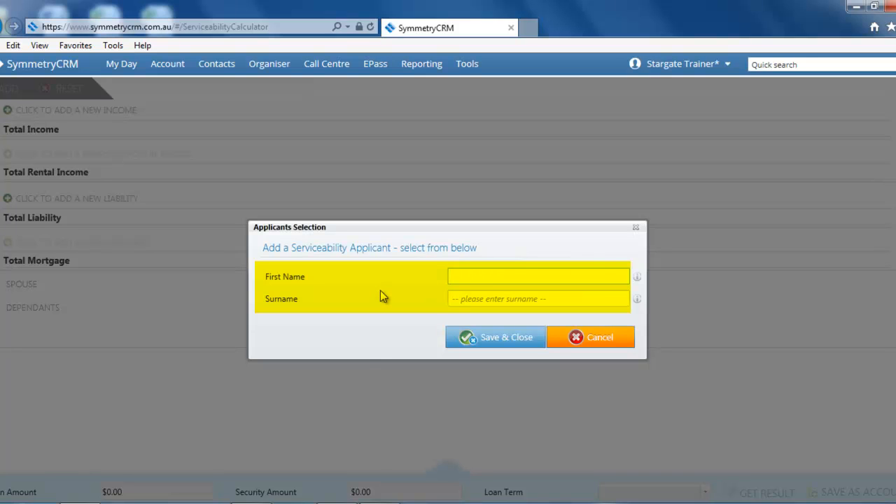
key("Tab")
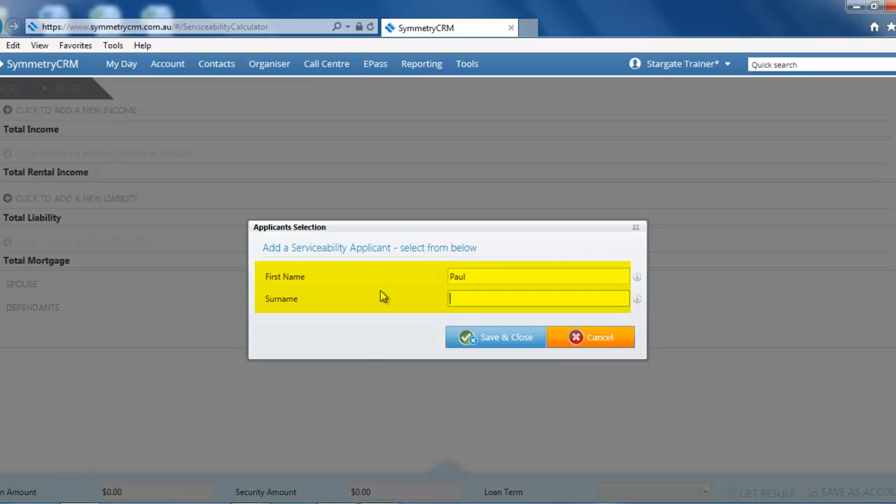
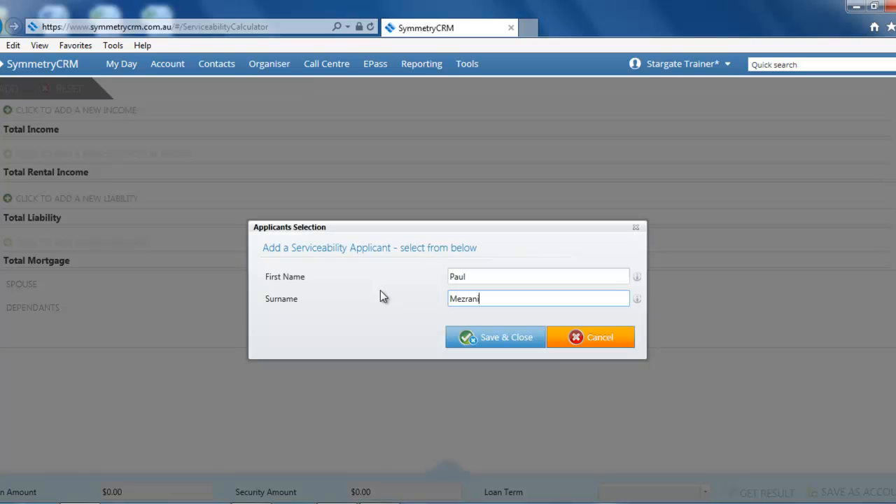
left_click(507, 334)
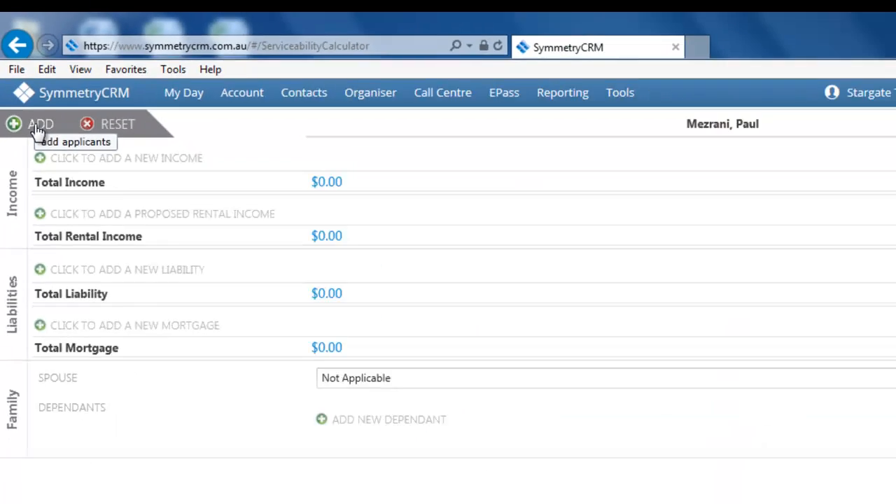
Add the wife as a second individual applicant with her first name and surname.
left_click(70, 218)
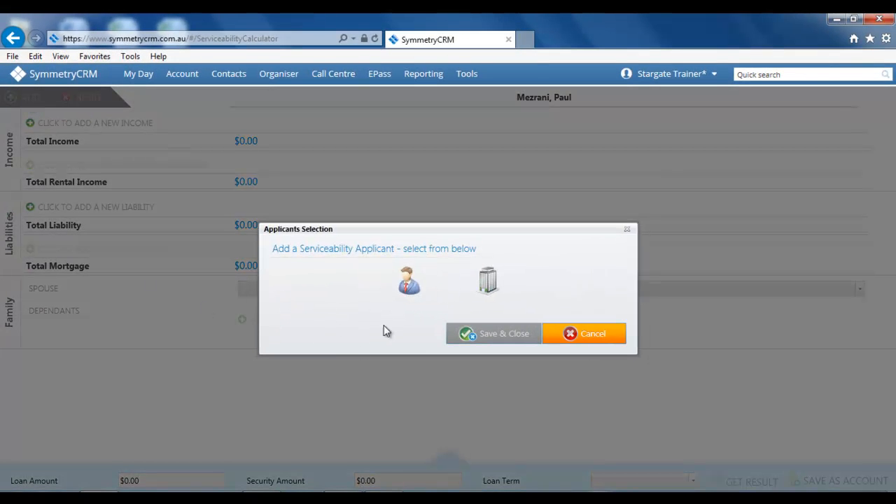
left_click(411, 291)
left_click(476, 275)
key("Tab")
left_click(497, 339)
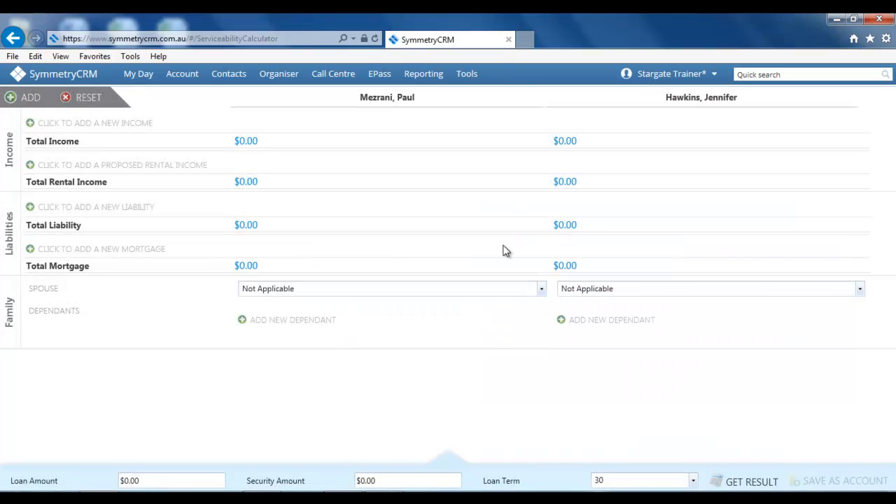
Set the wife as the first applicant's spouse and show the income types.
left_click(541, 289)
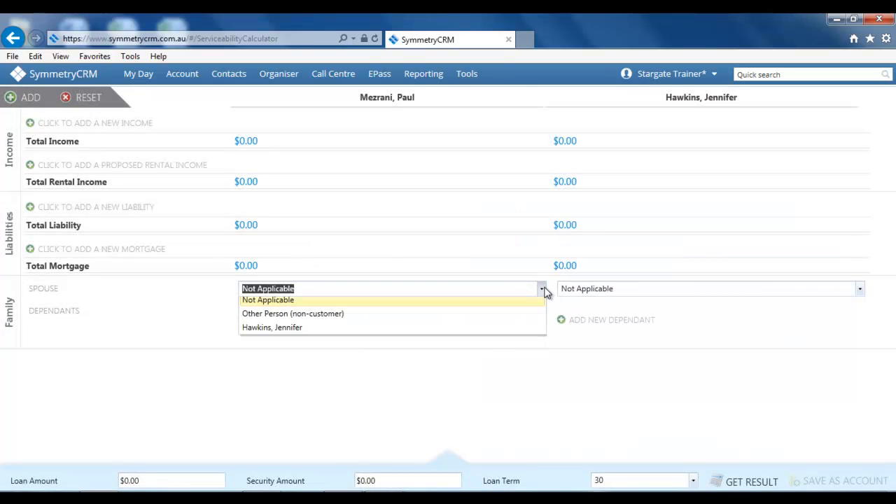
left_click(456, 334)
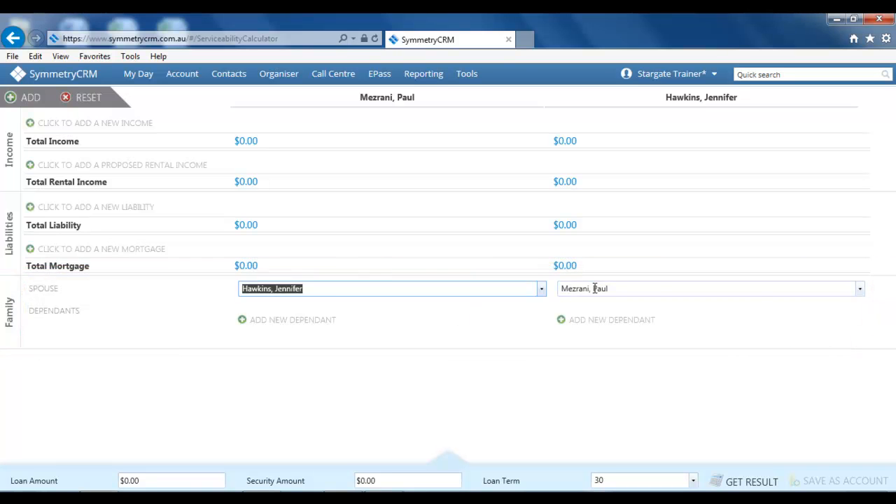
left_click(108, 123)
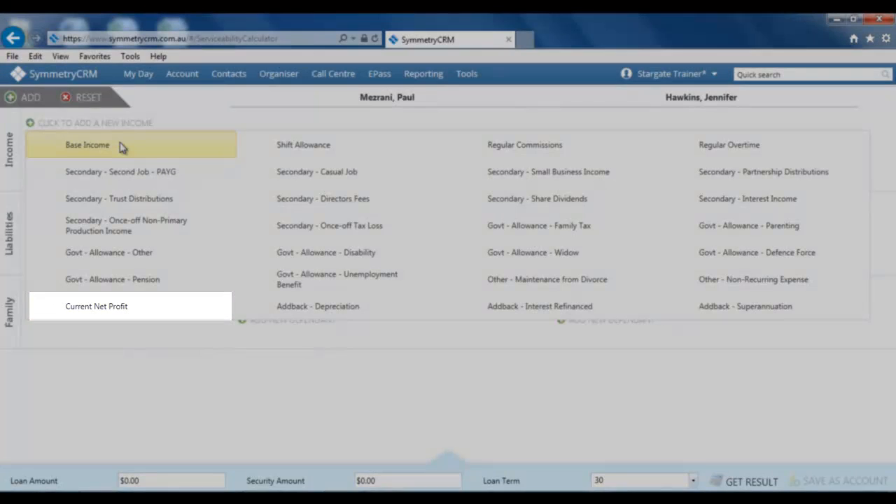
Add a Base Income row of $90,000 for each applicant.
left_click(120, 146)
left_click(376, 119)
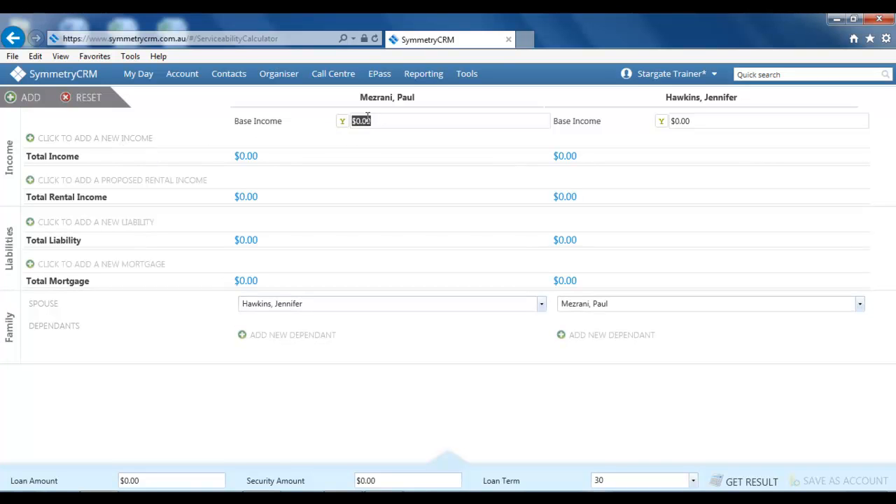
type("90,000")
key("Tab")
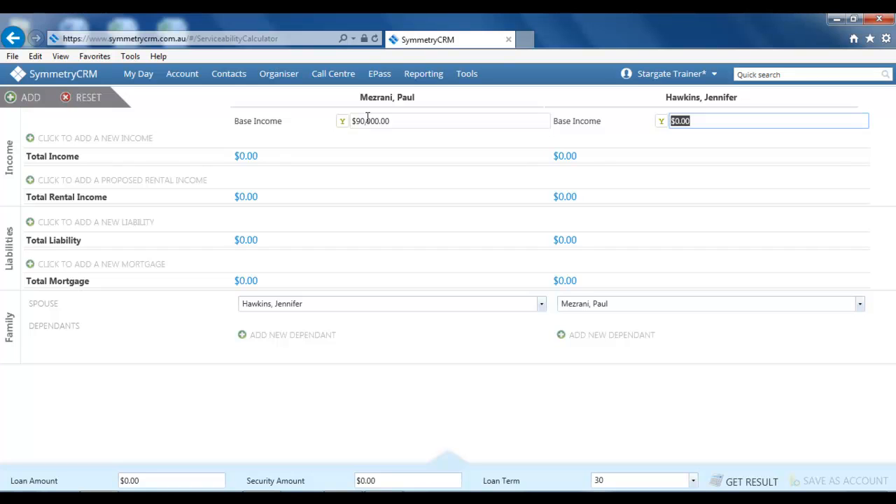
type("90000")
left_click(137, 223)
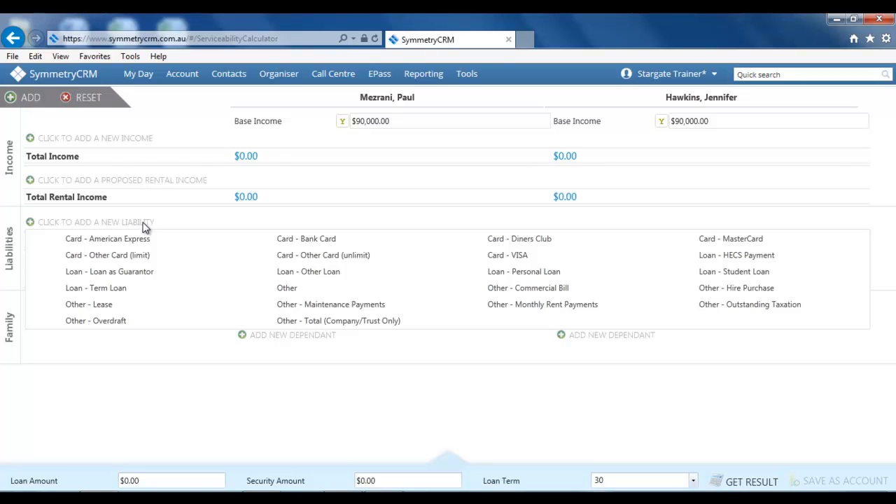
Add a Card - VISA liability of $5,000 for the husband and $7,000 for the wife.
left_click(201, 402)
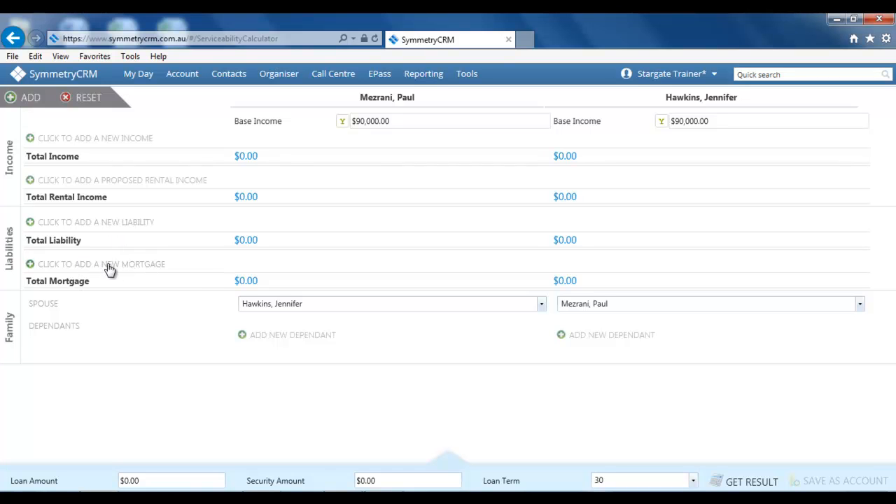
left_click(121, 224)
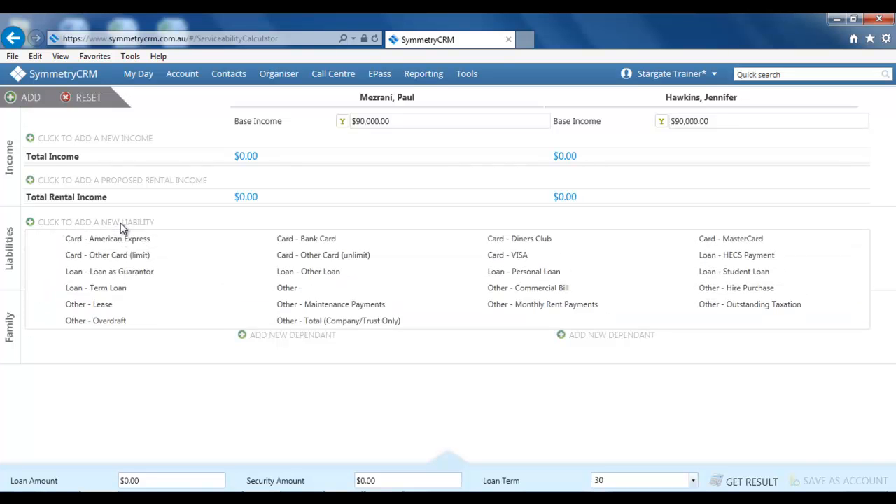
left_click(507, 256)
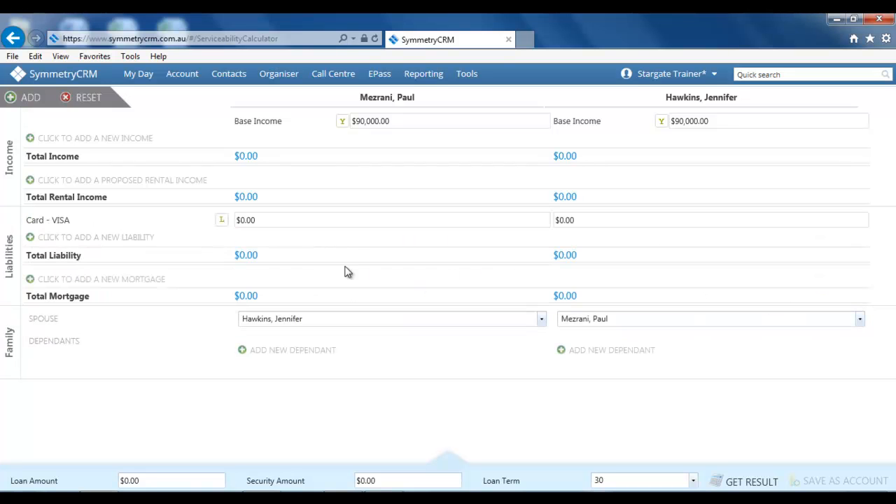
left_click(284, 220)
type("5000")
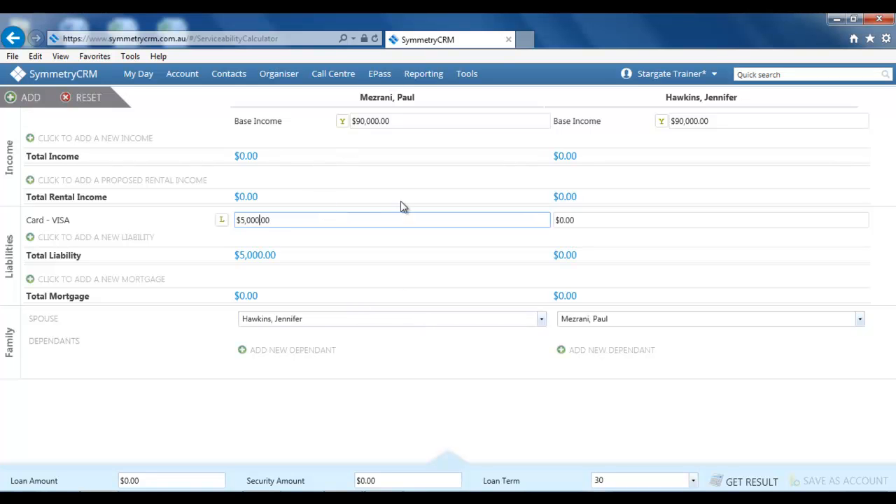
left_click(588, 220)
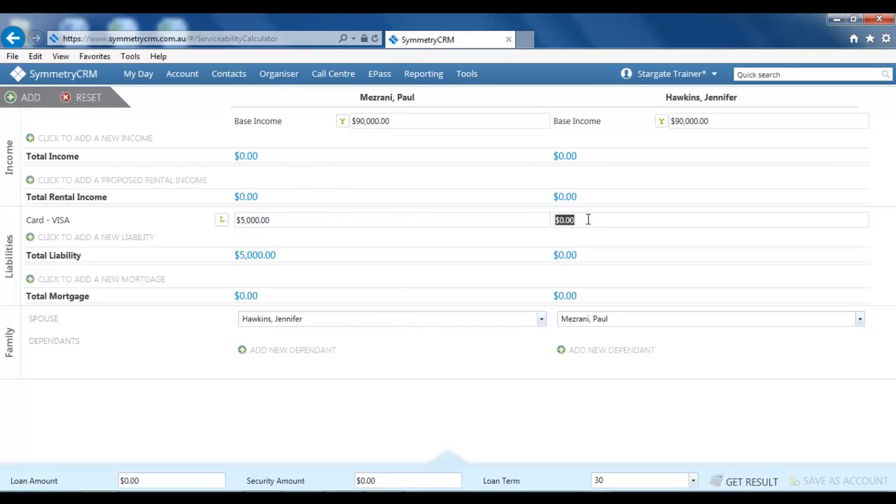
type("7,000")
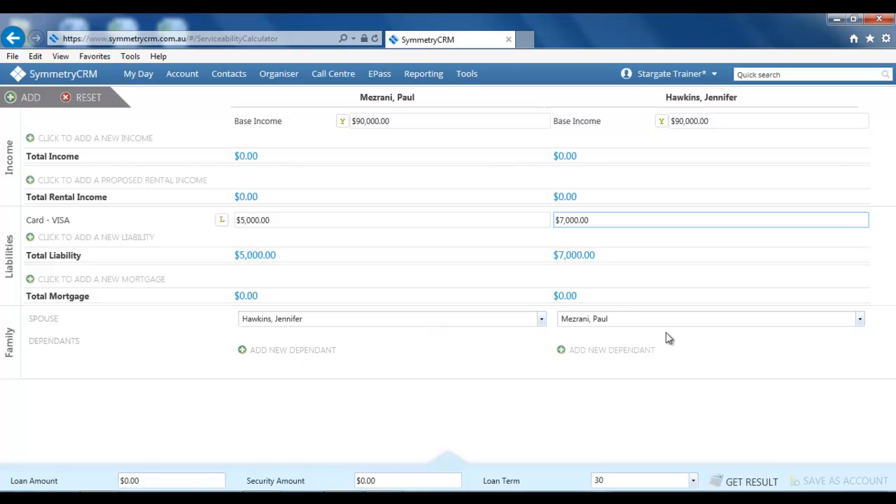
left_click(595, 355)
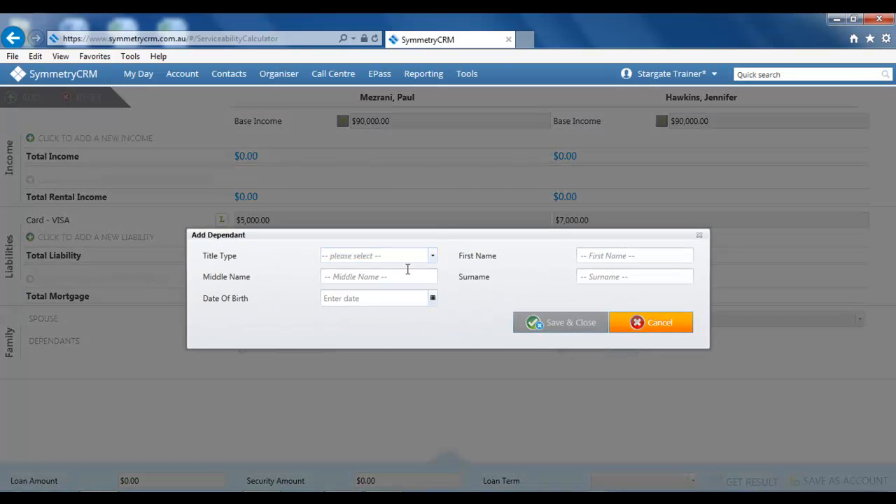
Save a child dependant under the wife with first name, surname and birth date 09/09/10.
left_click(604, 254)
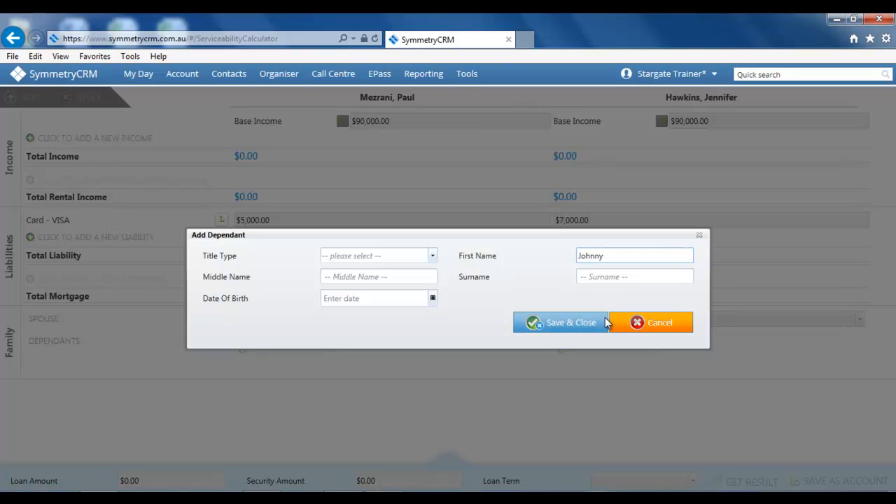
left_click(607, 274)
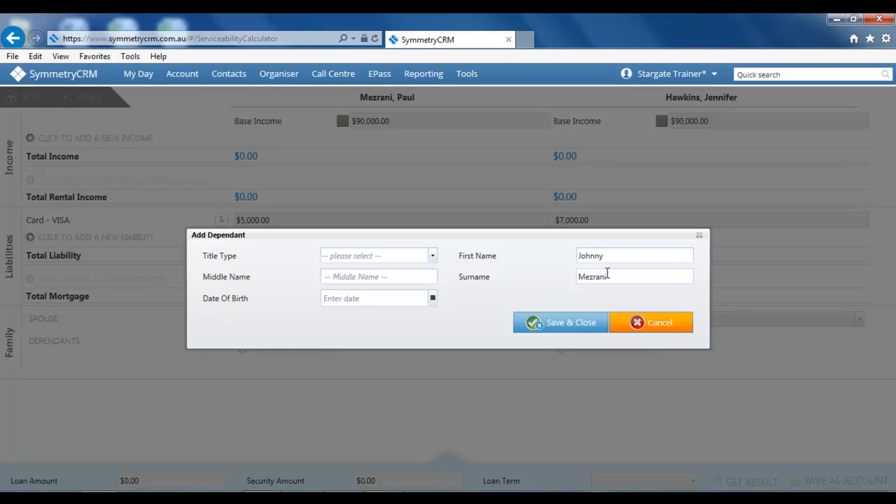
left_click(370, 301)
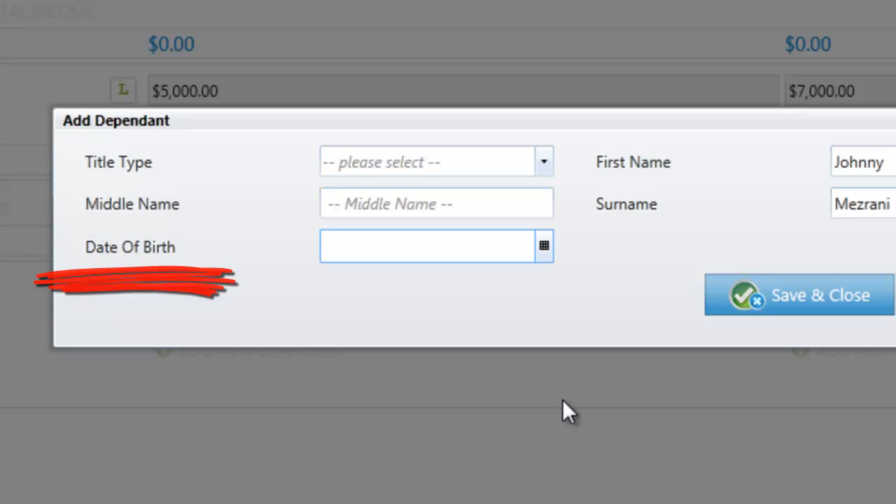
type("09/09/1")
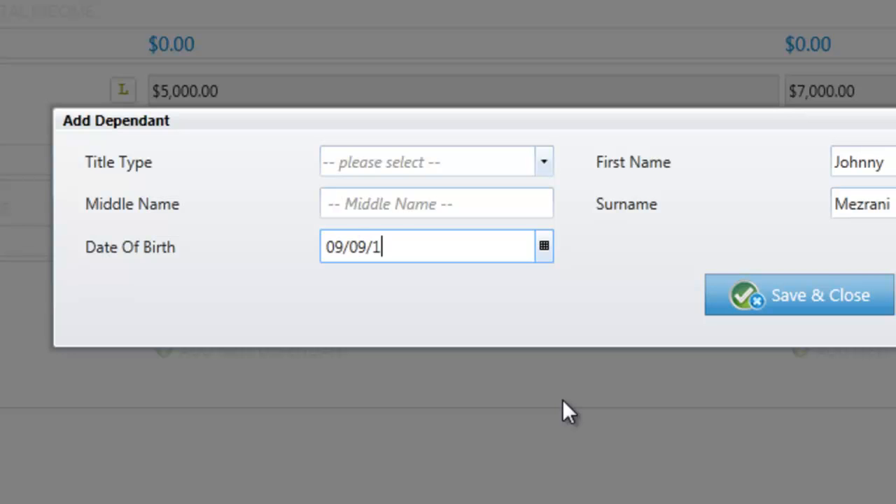
type("0")
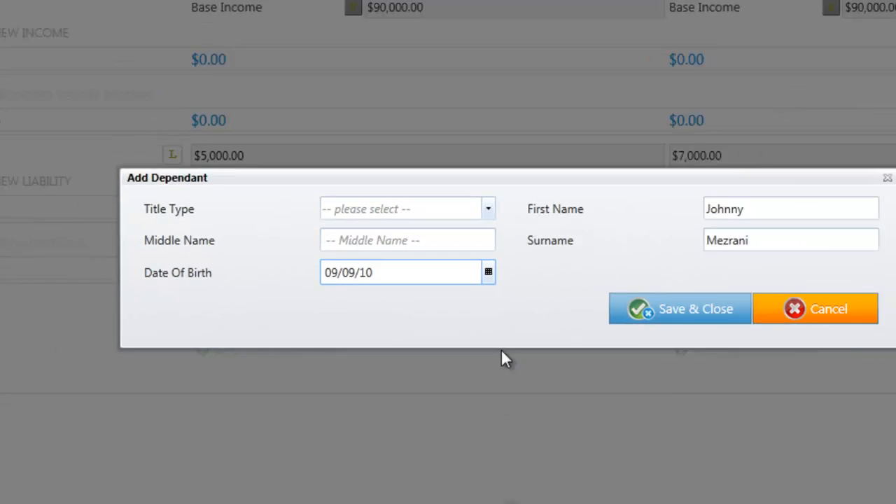
left_click(757, 310)
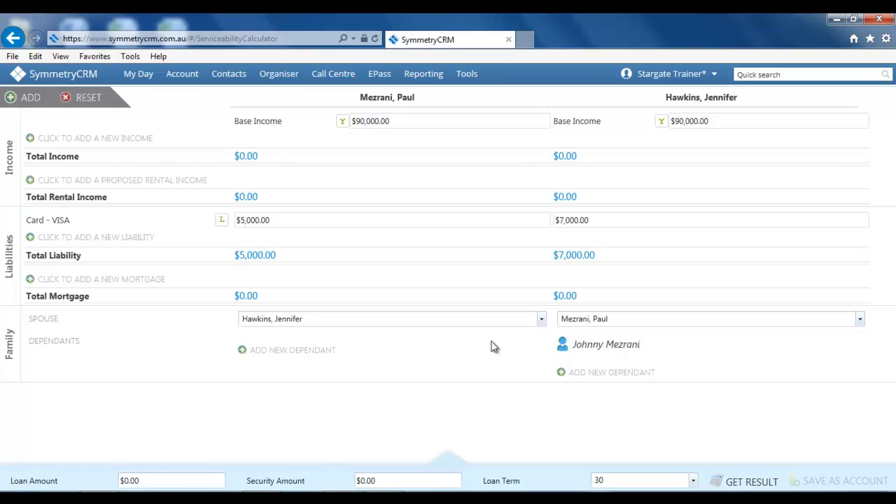
mouse_move(652, 348)
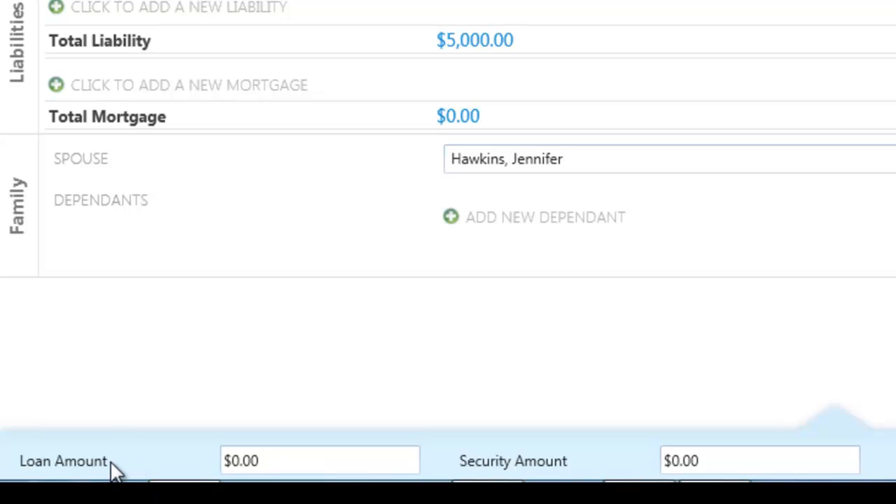
Enter a loan amount of 300,000 and a security amount of 400,000.
left_click(313, 462)
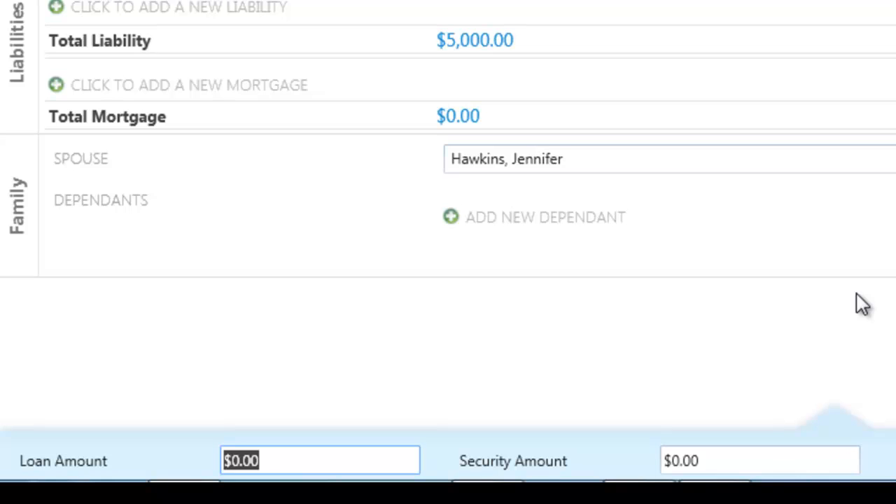
type("300,000")
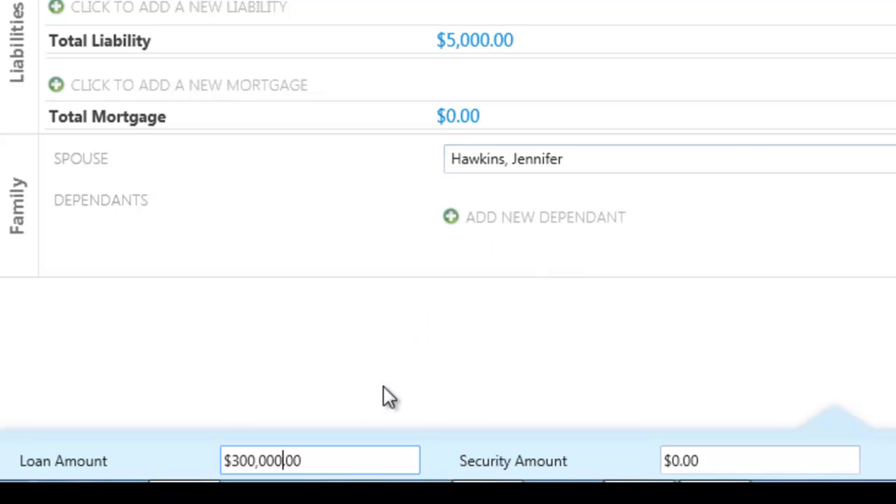
left_click(278, 465)
left_click(748, 467)
type("400,00")
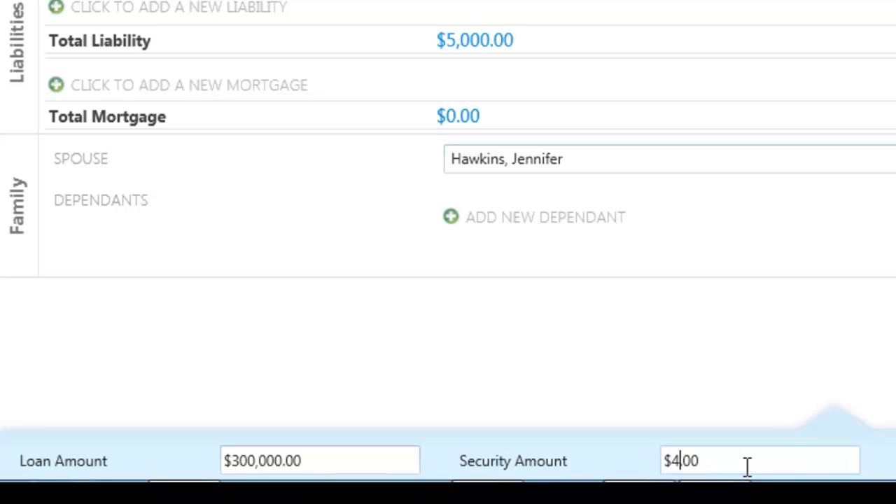
type("0")
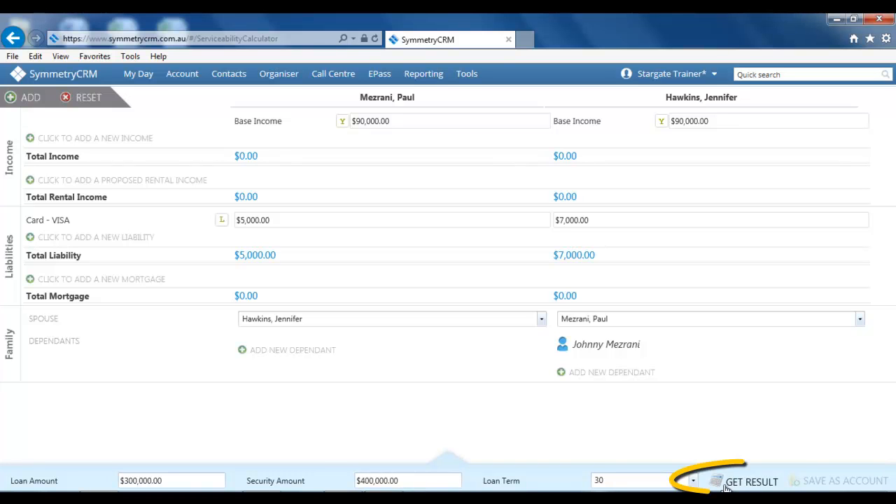
Get lender results and sort them by highest Maximum Borrowing Potential.
left_click(720, 483)
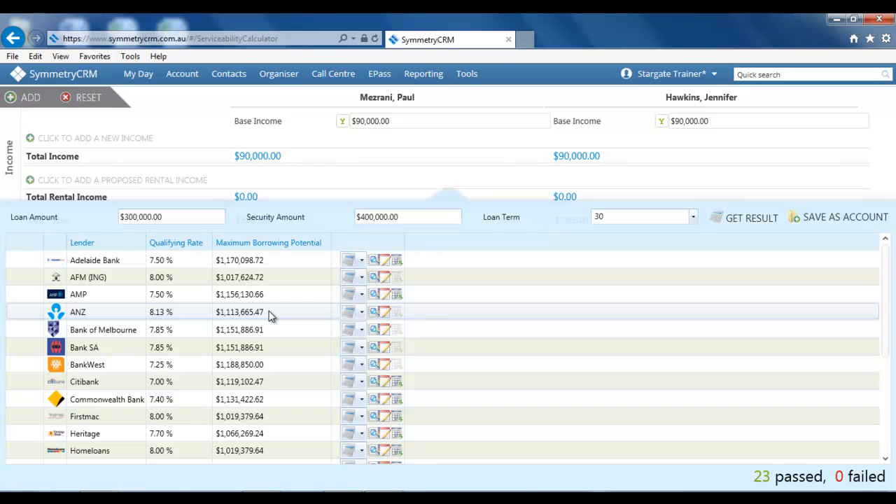
left_click(260, 245)
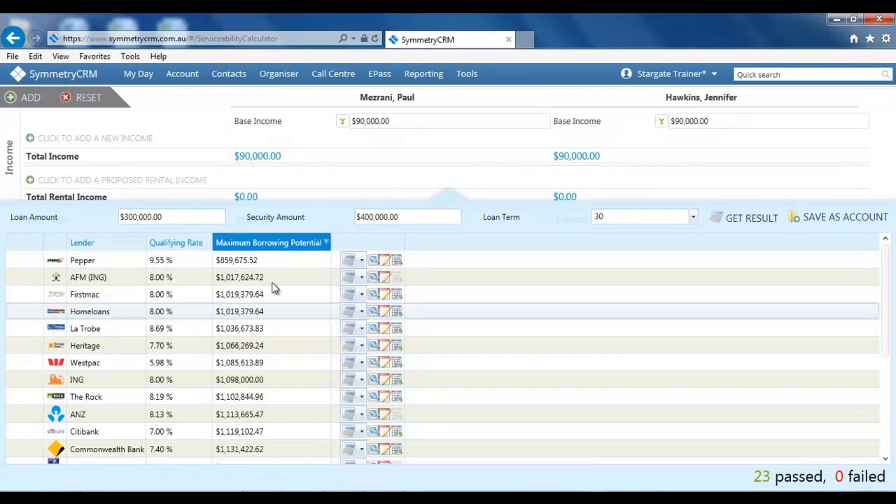
left_click(271, 242)
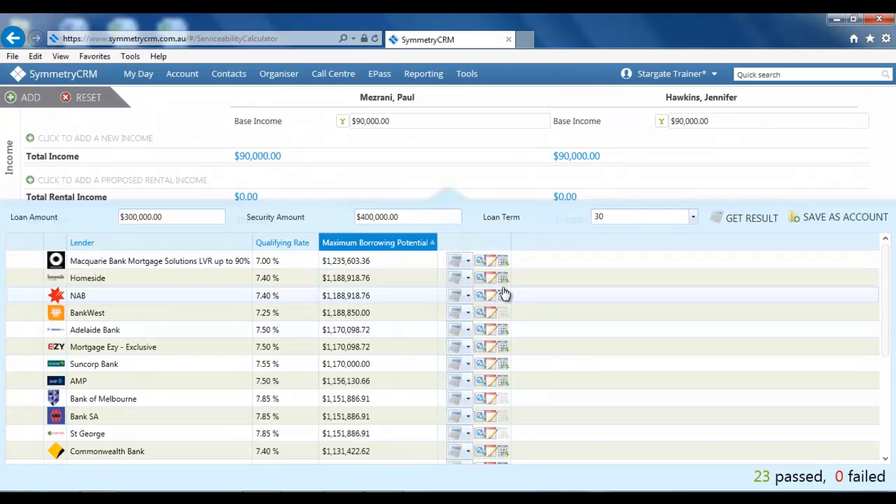
left_click(462, 261)
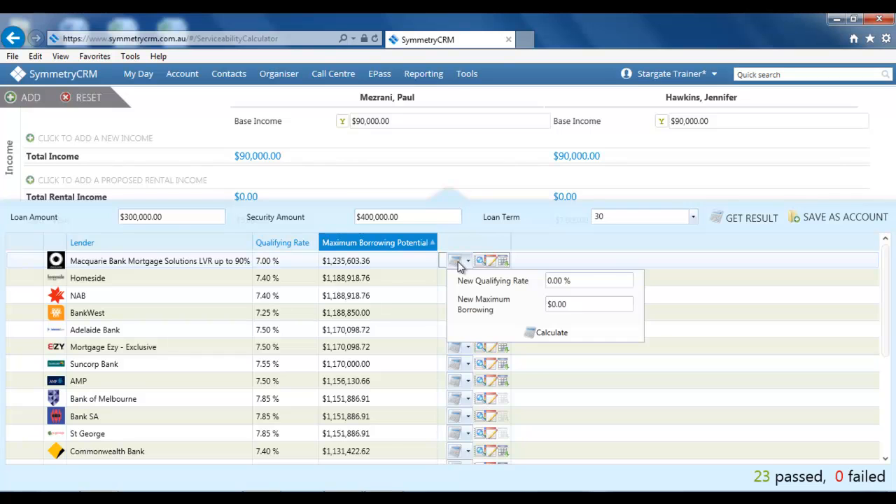
Recalculate Macquarie Bank at a 6.50% qualifying rate, giving a Pass at $1,300,572.04.
left_click(590, 283)
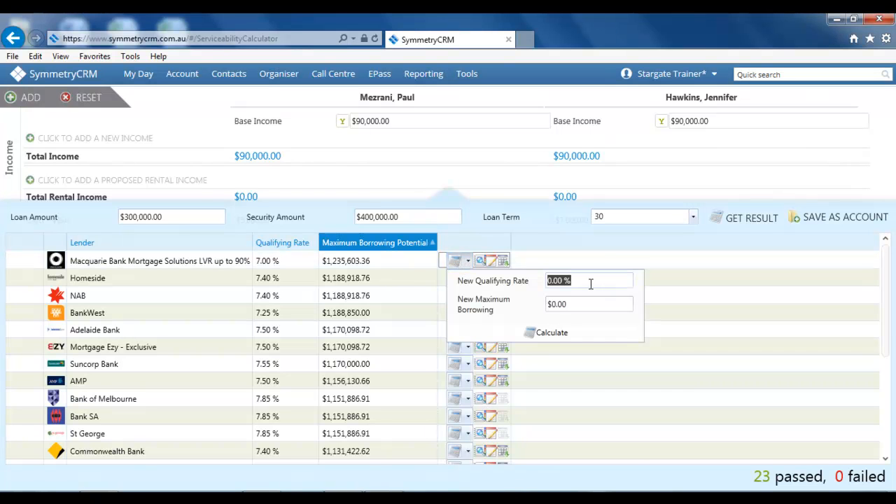
type("6")
left_click(571, 336)
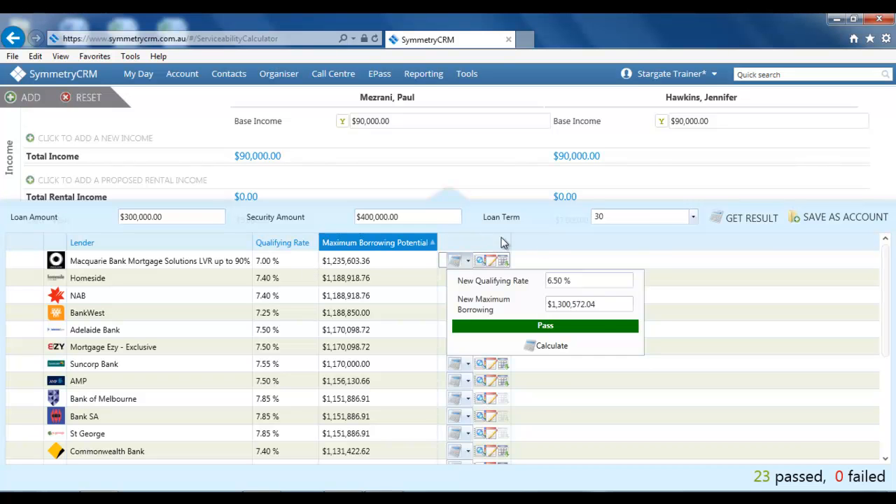
left_click(553, 241)
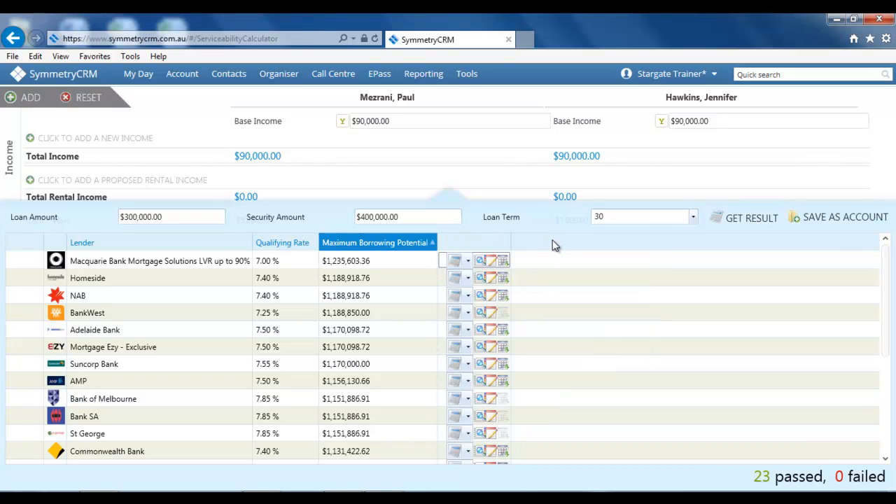
Check Macquarie's serviceability results, then download Homeside's NAB HSL Serviceability Calculator v20.0 .xls.
left_click(480, 261)
left_click(643, 369)
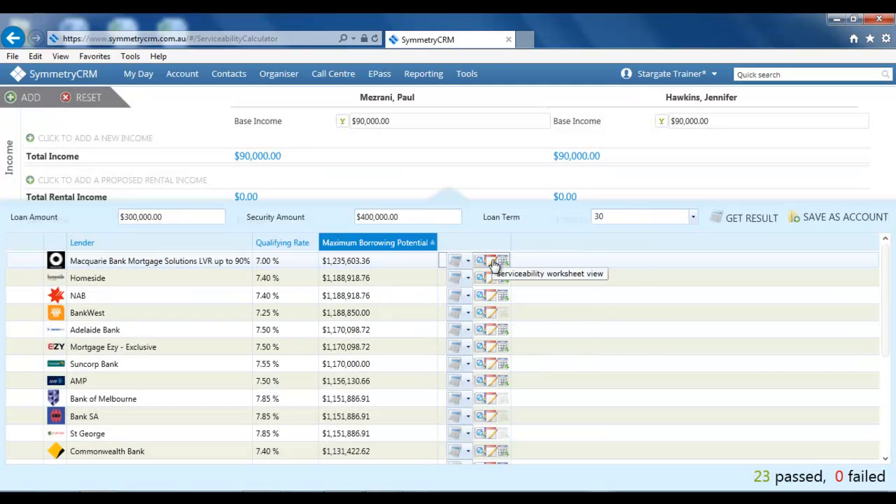
left_click(481, 262)
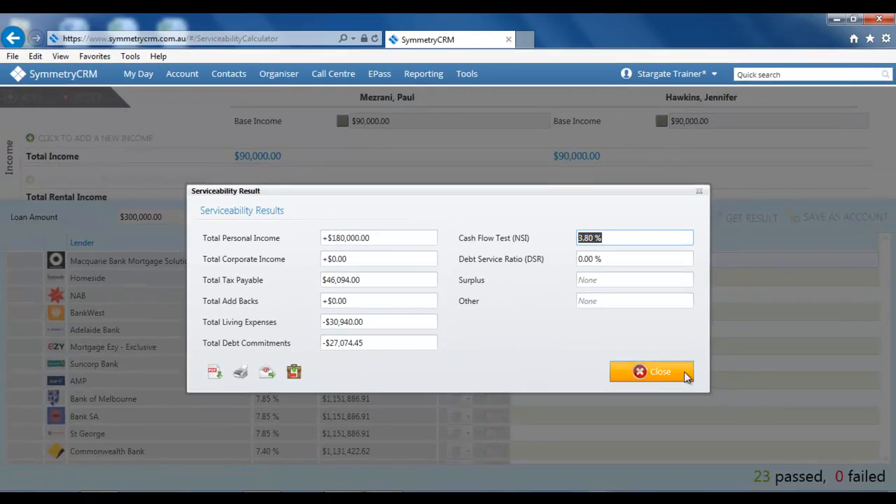
left_click(685, 371)
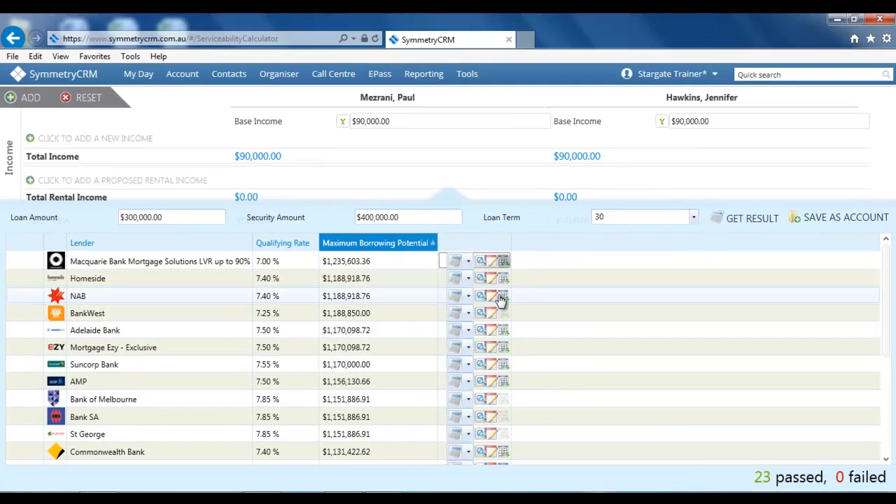
left_click(504, 281)
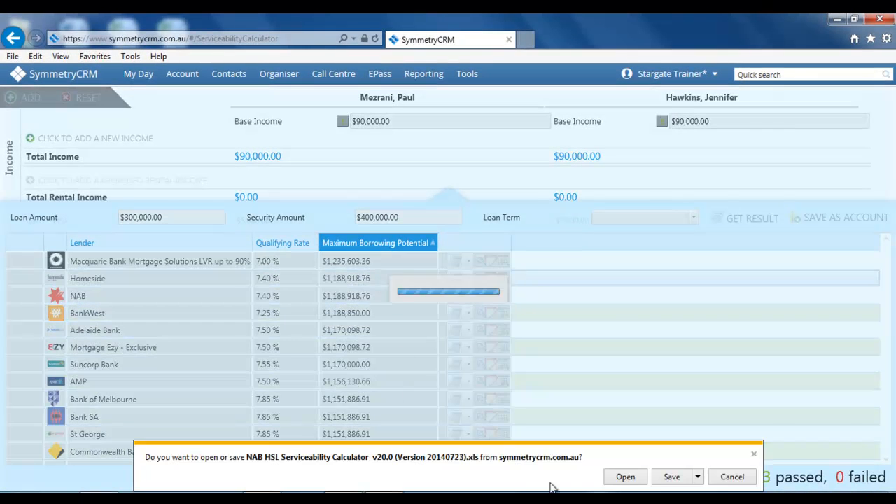
Open the downloaded NAB HSL serviceability calculator in Excel with editing and macros enabled.
left_click(623, 477)
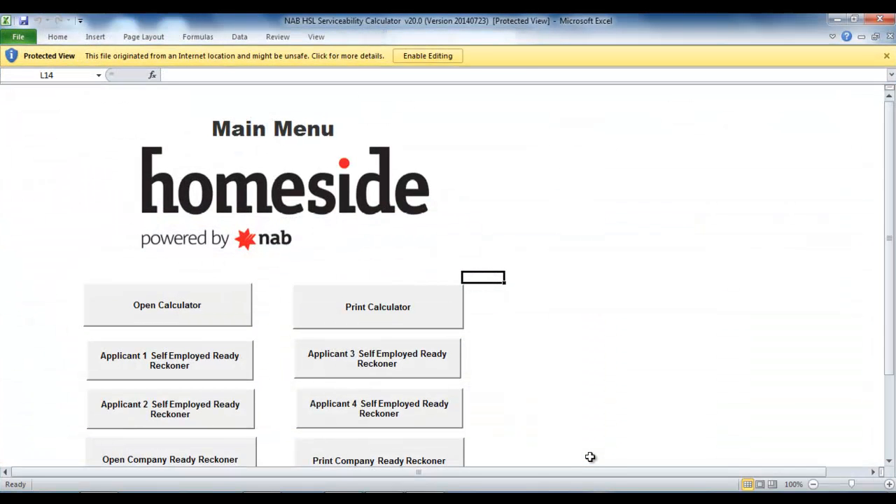
left_click(438, 57)
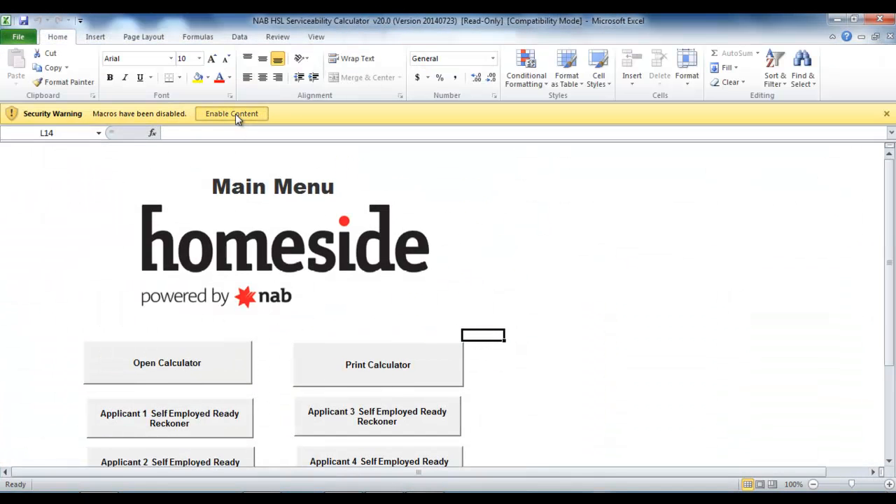
left_click(235, 113)
left_click(193, 347)
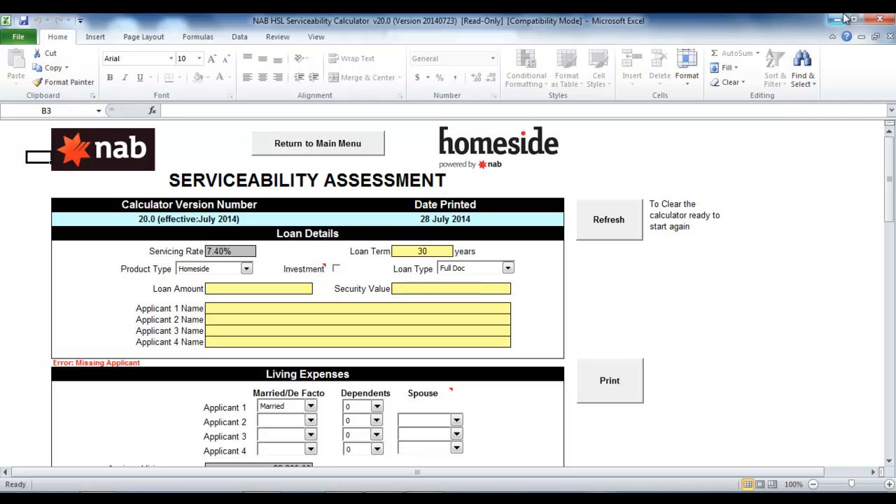
Check the workbook's file information, then close Excel to return to the lenders.
left_click(19, 36)
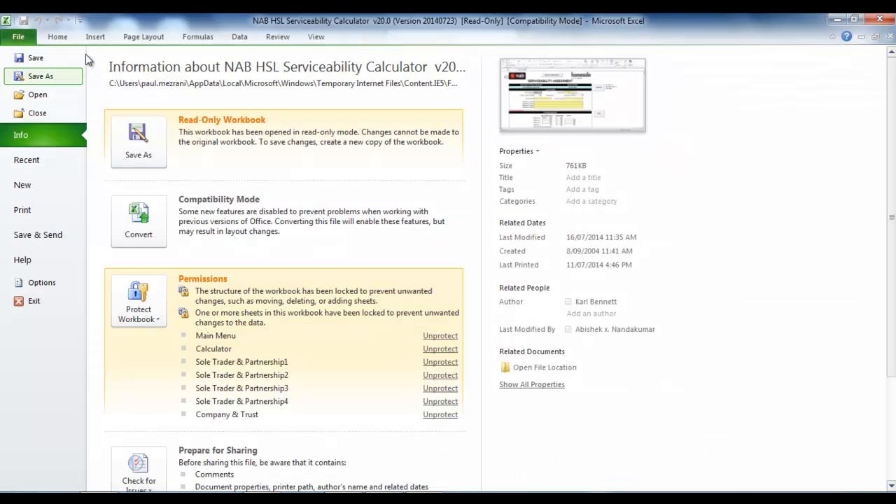
left_click(66, 40)
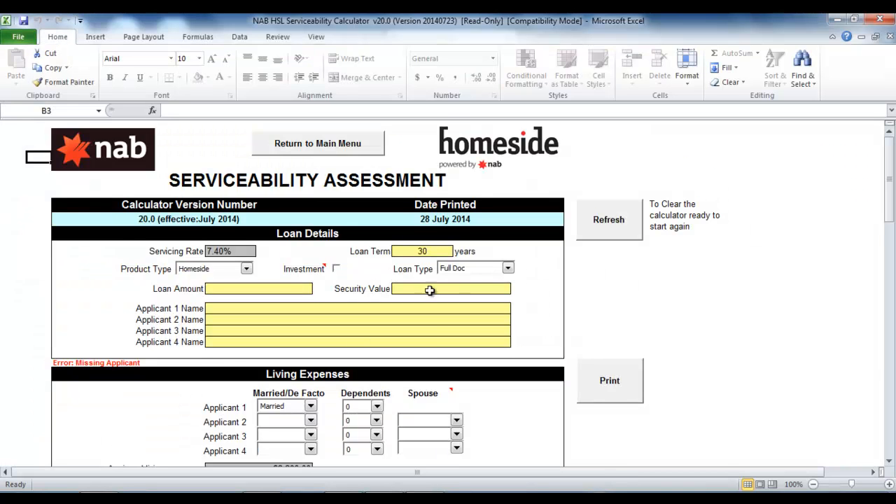
scroll(428, 288, "down", 1)
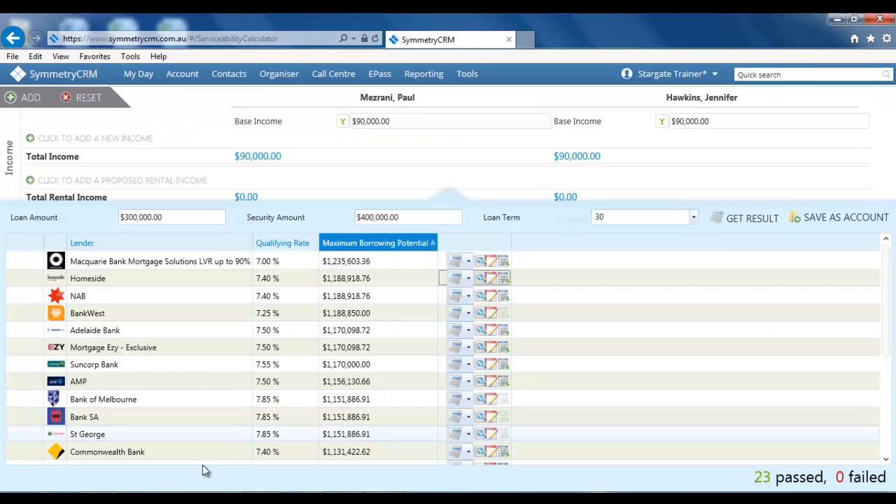
left_click(880, 21)
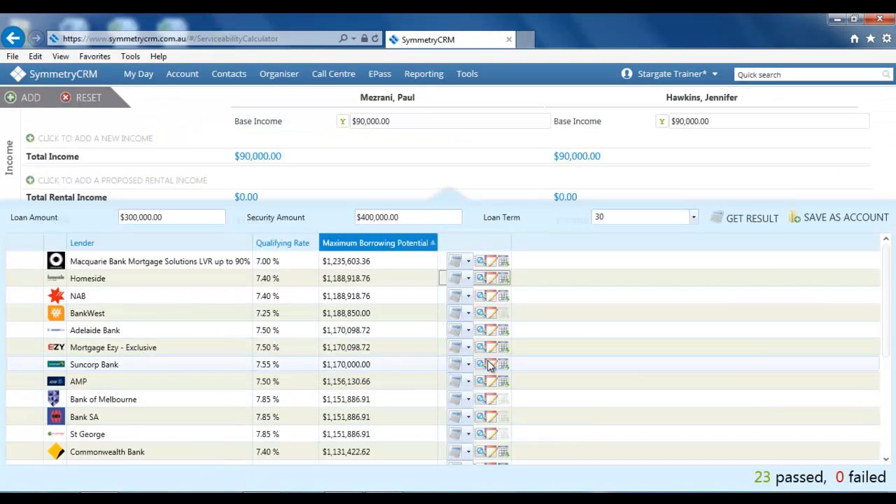
Save the lead scenario as a new account and expand its CUSTOMERS list.
left_click(845, 226)
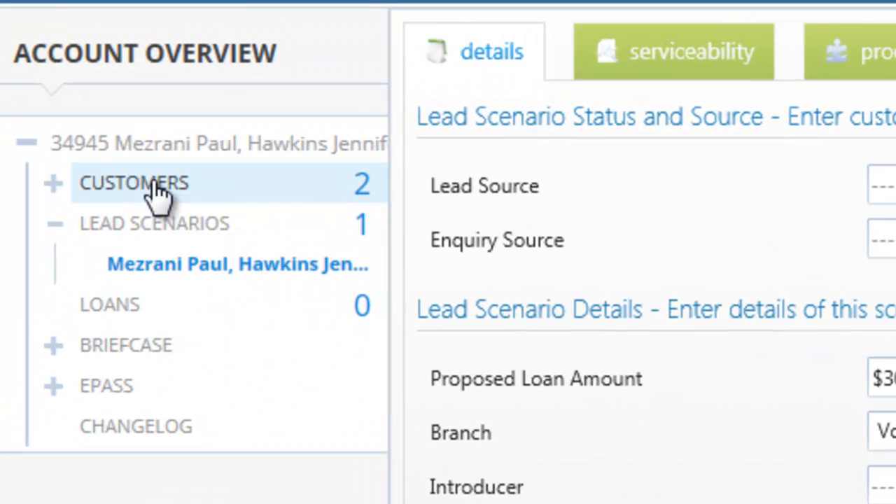
left_click(53, 183)
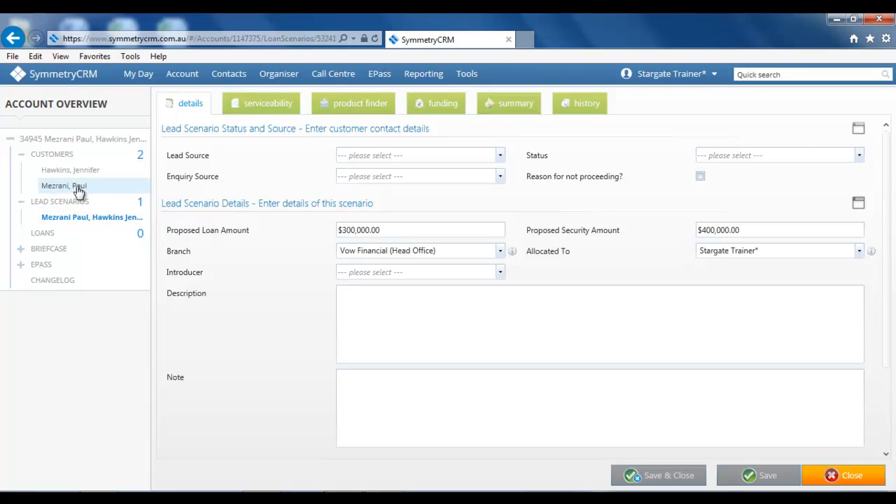
Open the wife's address details and show the RP Data property reports information.
left_click(76, 172)
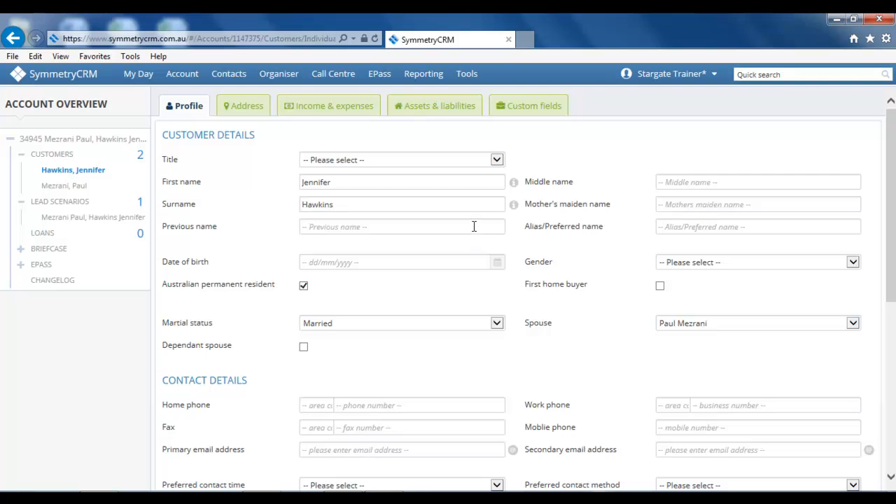
scroll(476, 252, "down", 5)
scroll(403, 305, "down", 1)
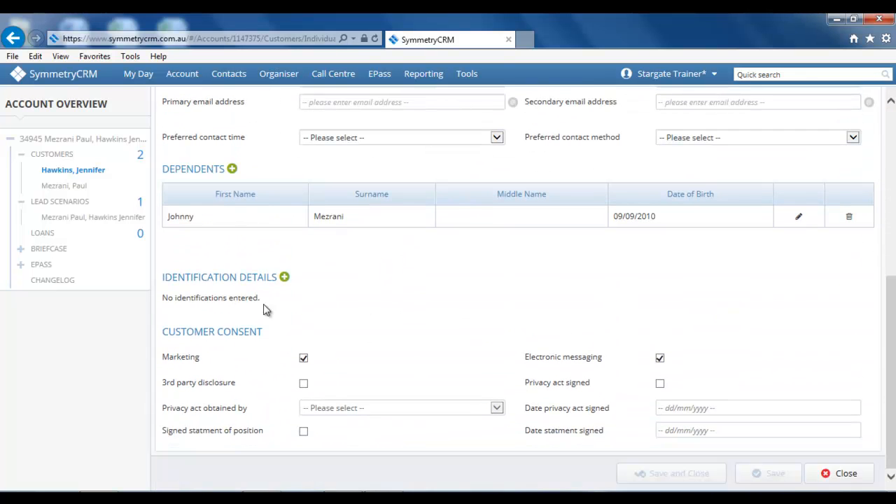
scroll(236, 298, "up", 6)
left_click(253, 112)
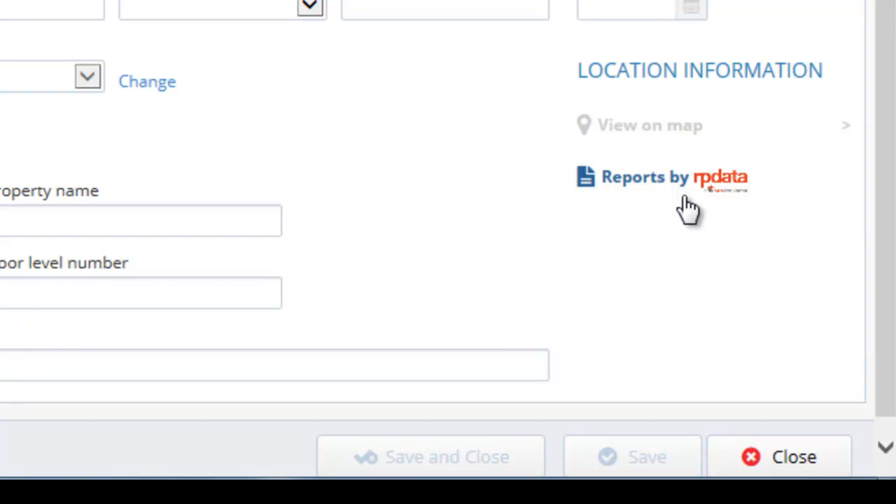
left_click(686, 185)
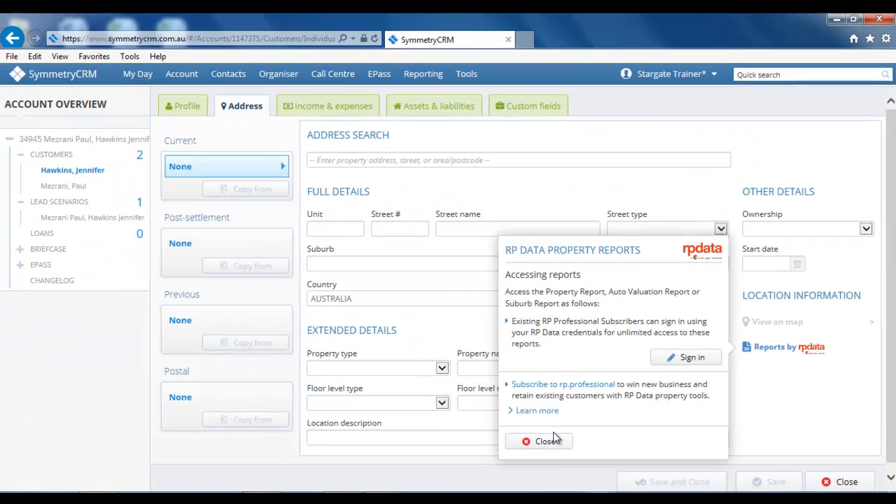
left_click(175, 372)
left_click(399, 160)
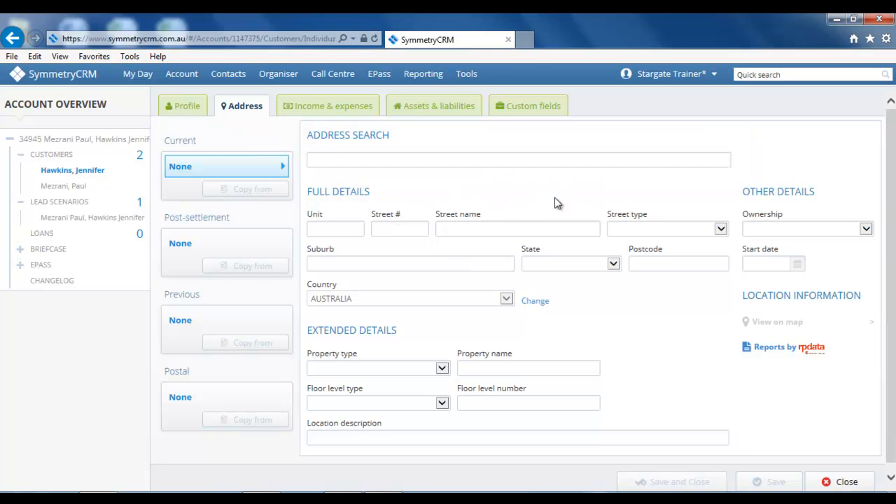
left_click(395, 231)
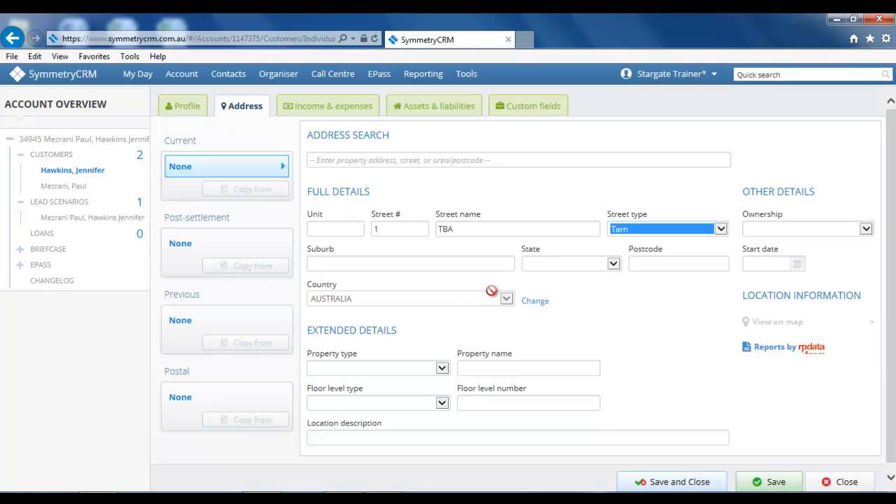
key("a")
left_click(401, 159)
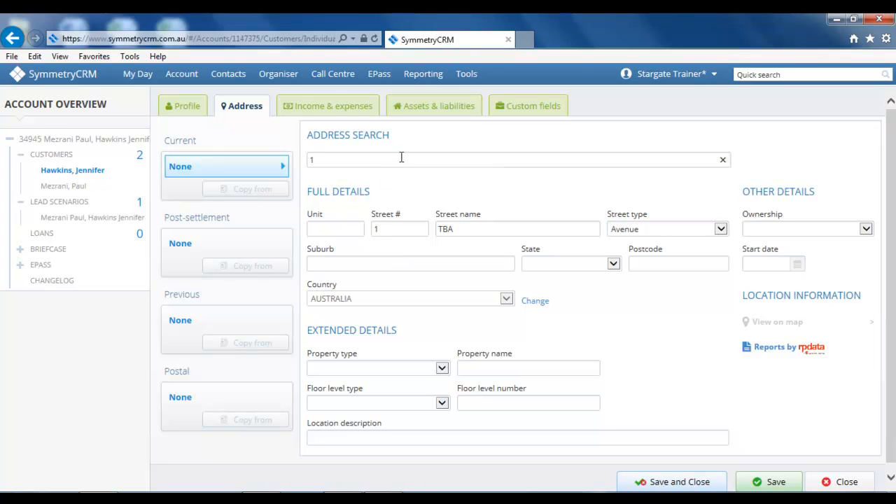
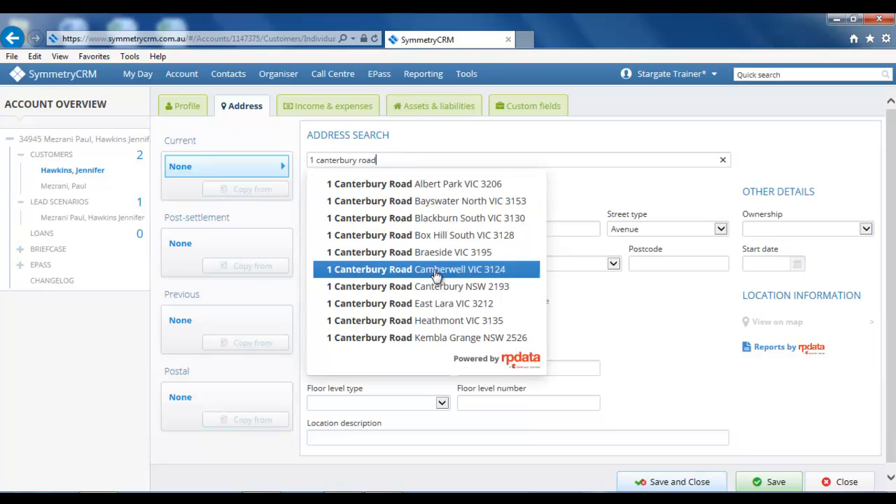
left_click(438, 293)
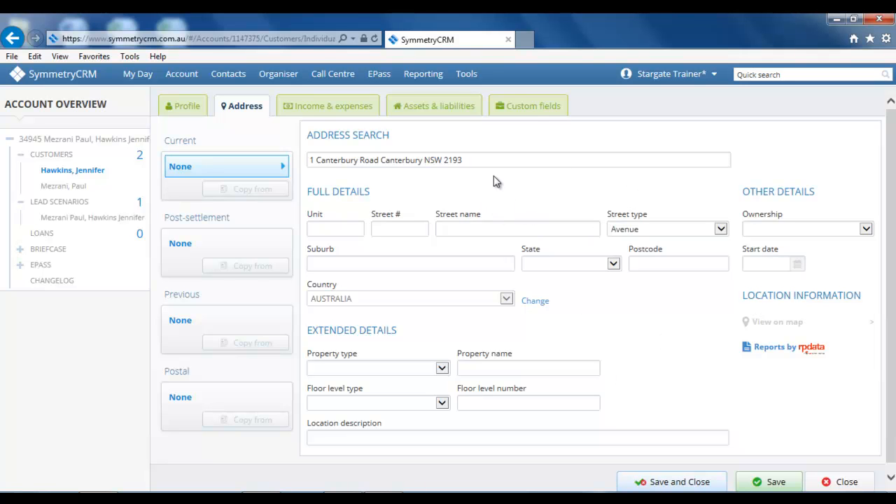
left_click(757, 482)
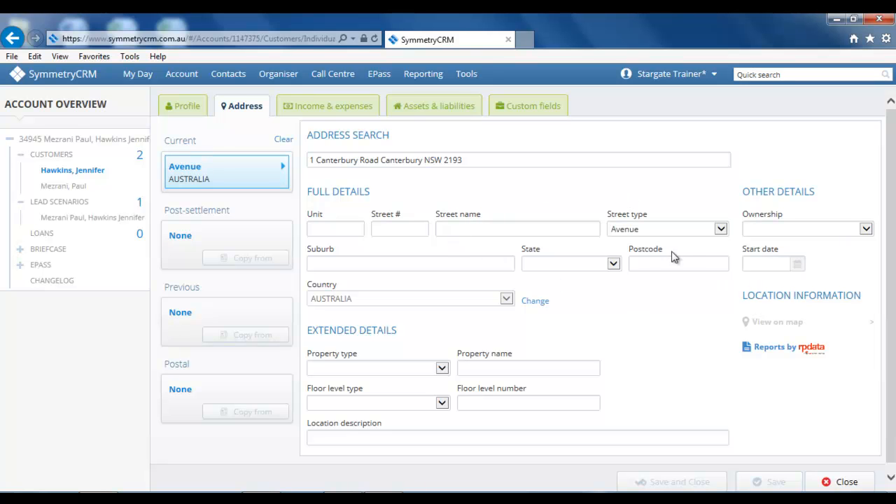
Mark the current address as Jointly Owned from 09/09/2010, then view income and expenses.
left_click(866, 229)
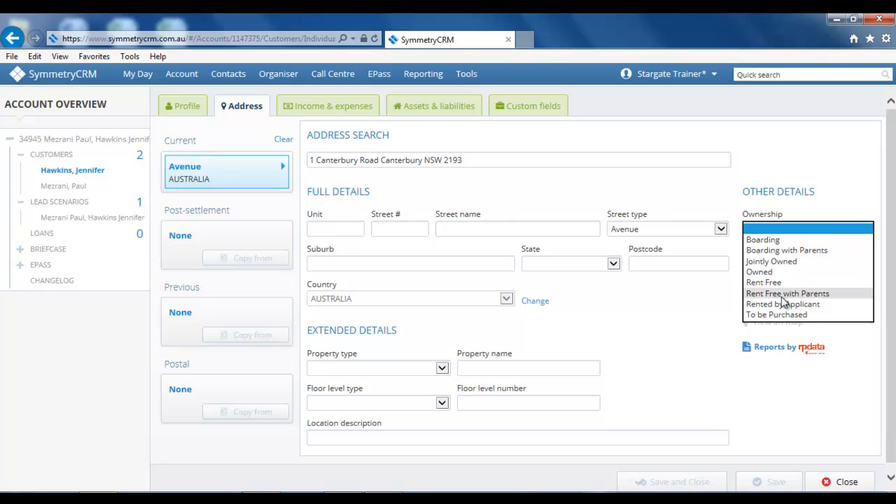
left_click(769, 261)
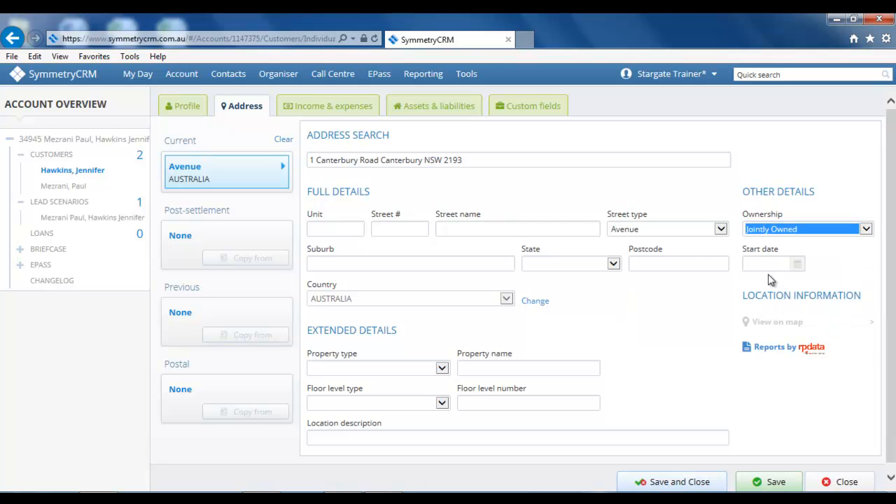
left_click(767, 263)
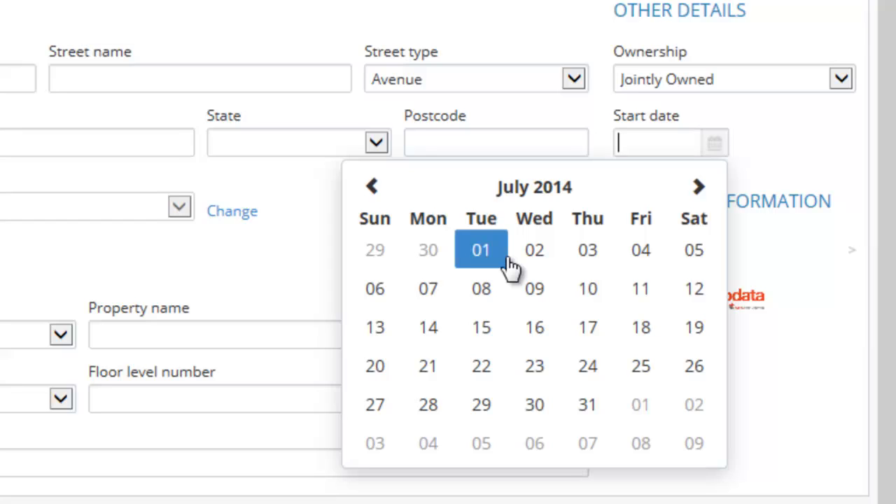
type("09/09/2010")
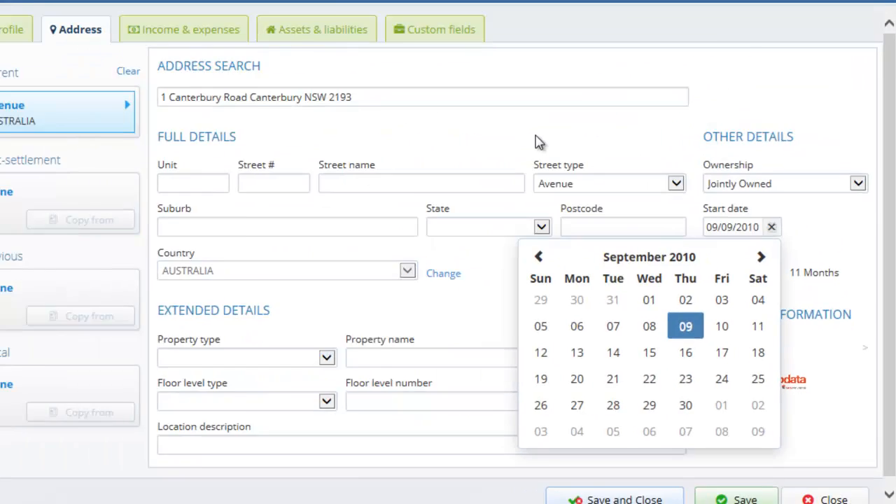
left_click(337, 5)
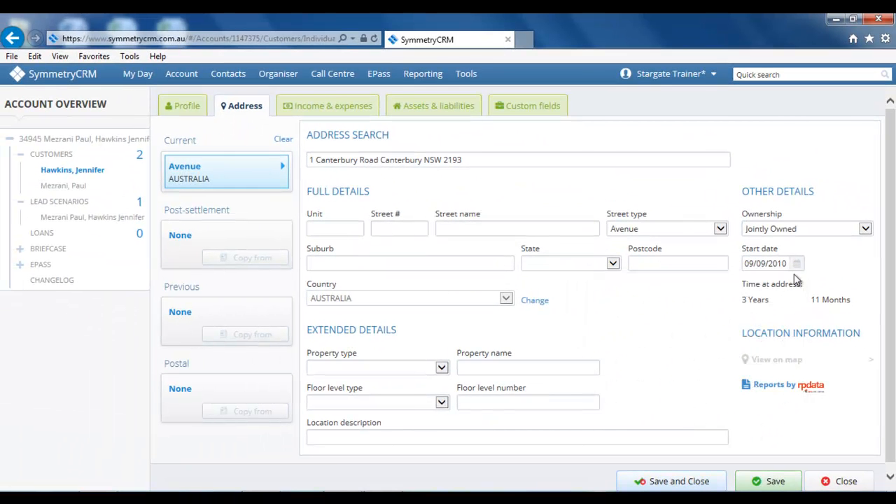
left_click(318, 114)
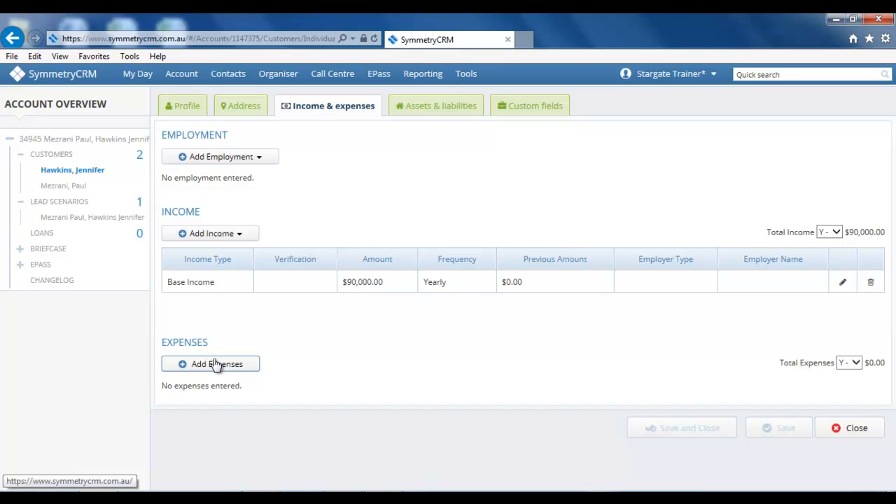
Check assets and liabilities, leaving spouse sharing off, then view the custom fields.
left_click(447, 109)
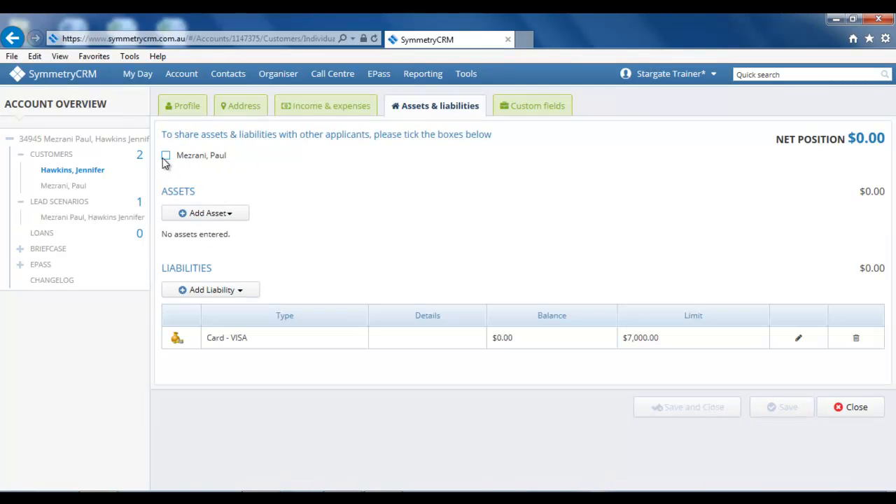
left_click(166, 157)
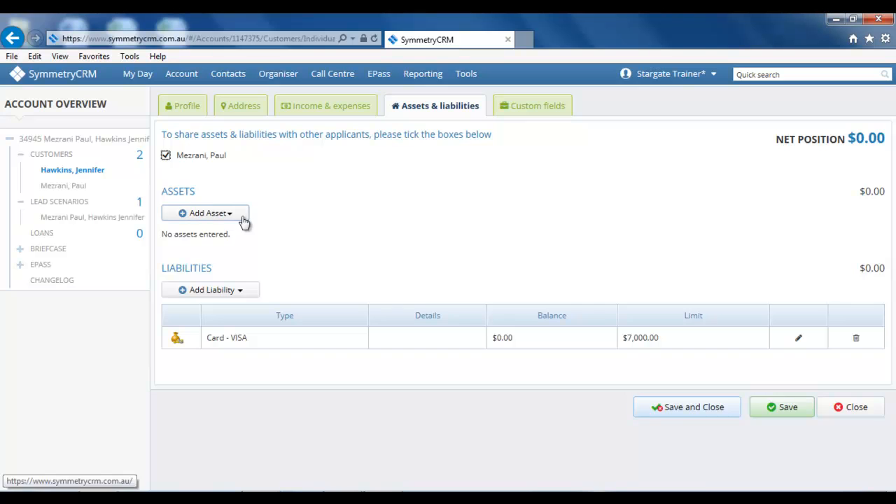
left_click(166, 155)
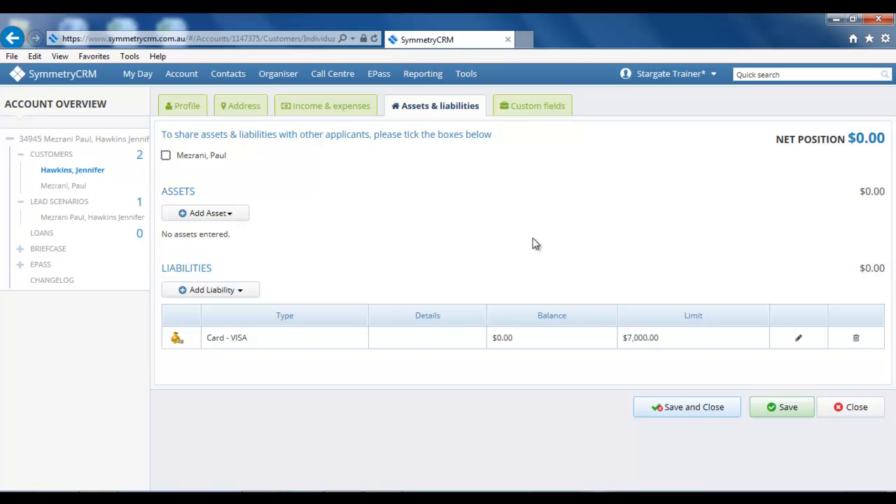
left_click(532, 110)
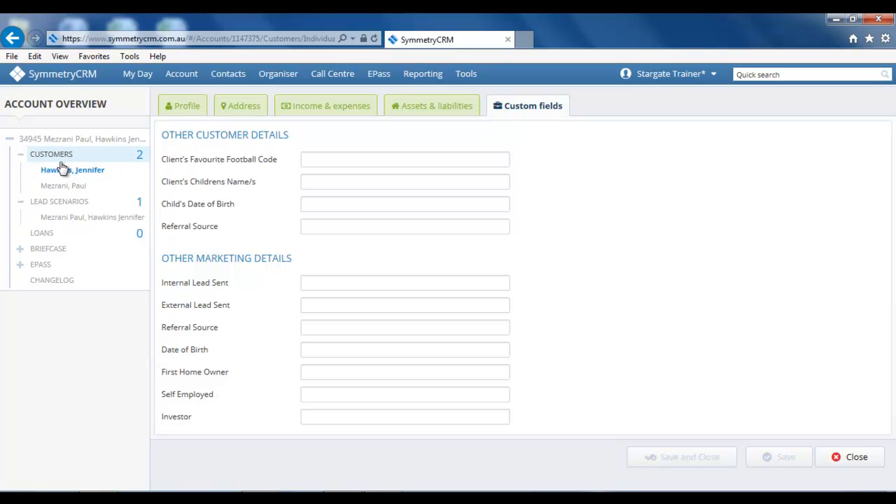
Open the lead scenario's serviceability figures and then its product finder.
left_click(62, 222)
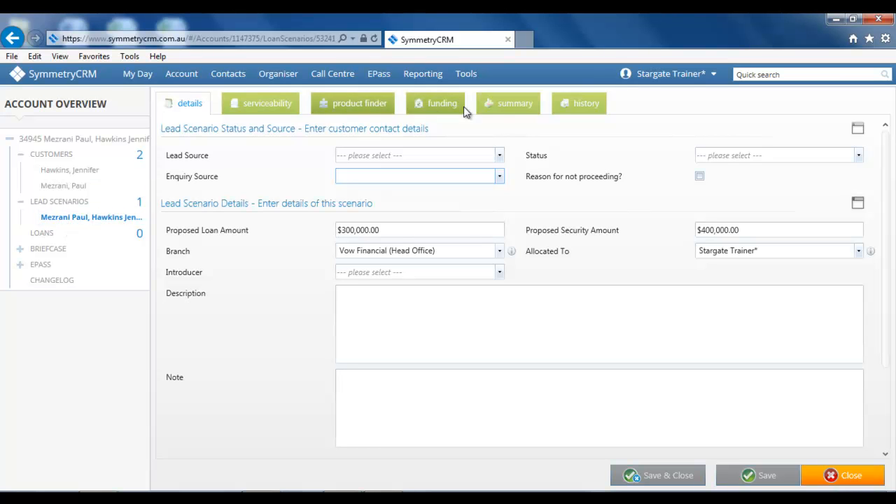
left_click(280, 104)
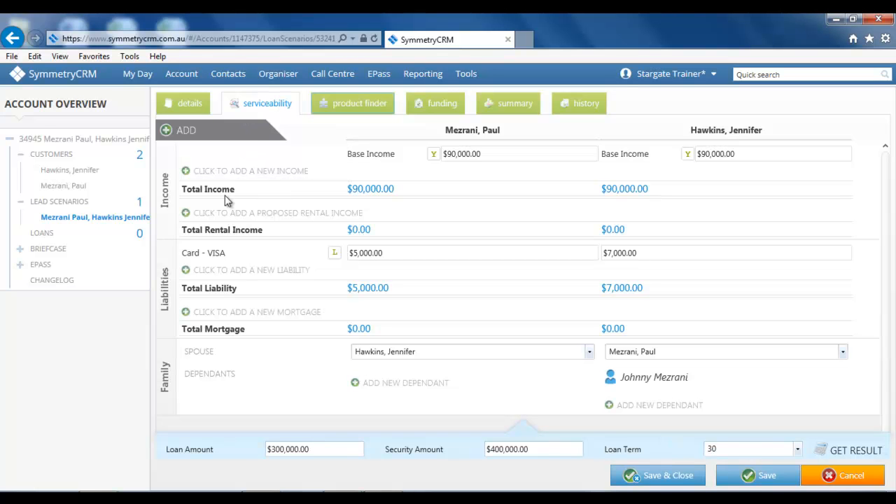
left_click(368, 107)
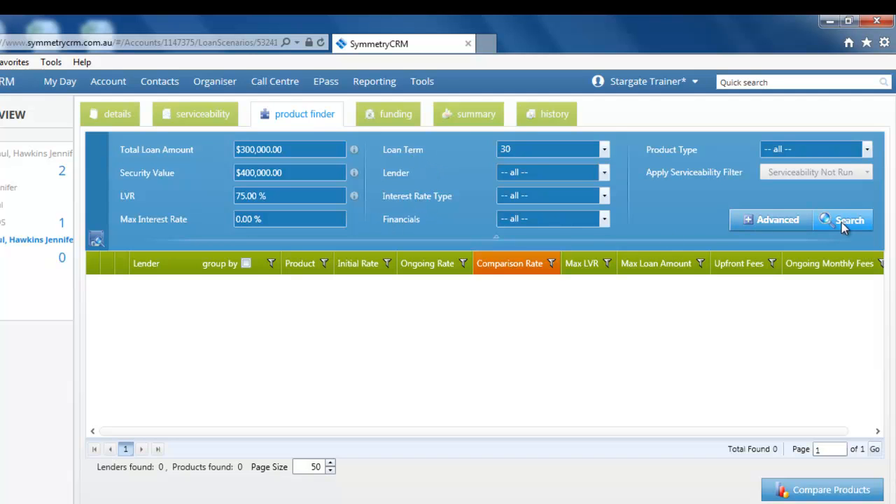
Search for Standard Variable rate products that include a Professional Pack.
left_click(608, 194)
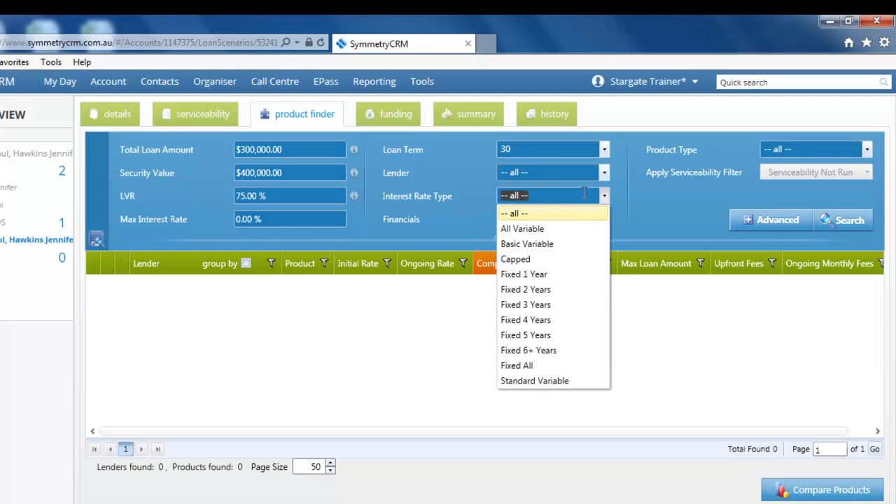
left_click(543, 380)
left_click(770, 222)
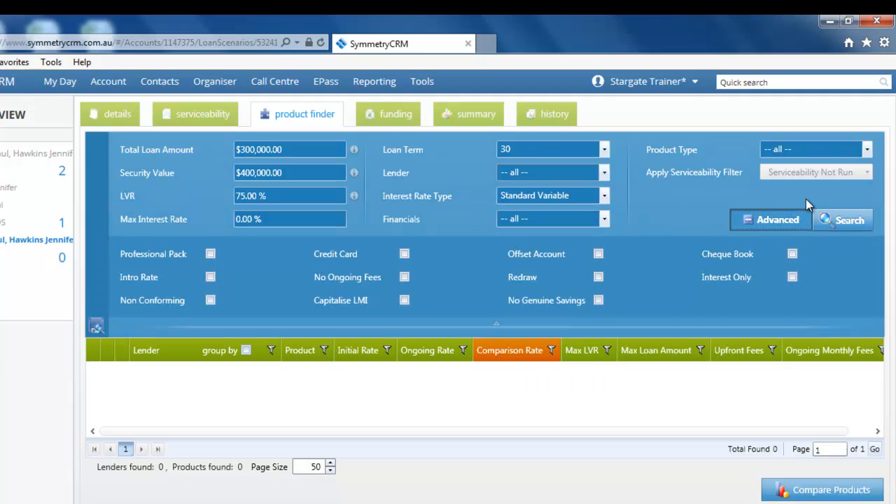
left_click(210, 254)
left_click(850, 221)
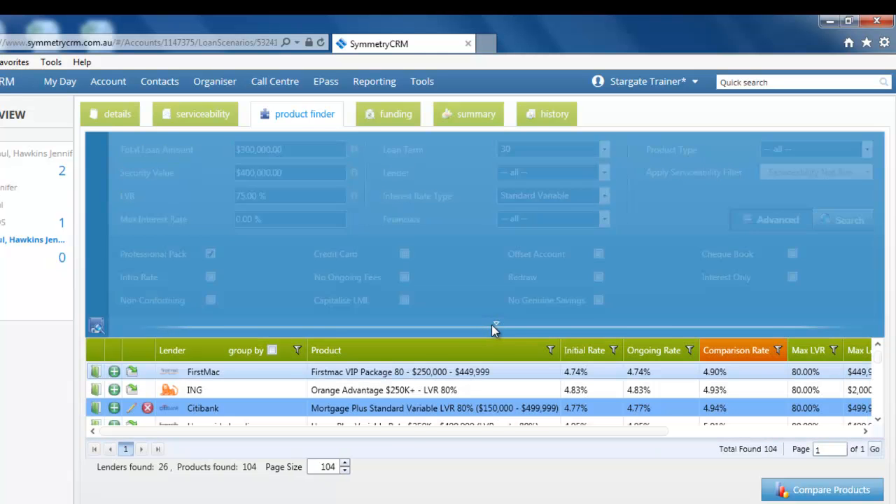
Drop the Citibank 4.77% product and add ING and Homeside Lending to the comparison.
left_click(493, 327)
left_click(147, 230)
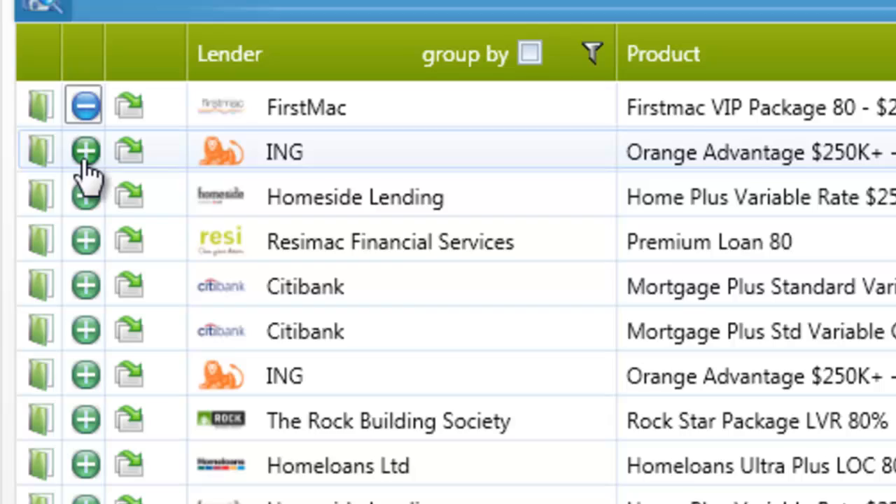
left_click(103, 189)
left_click(91, 203)
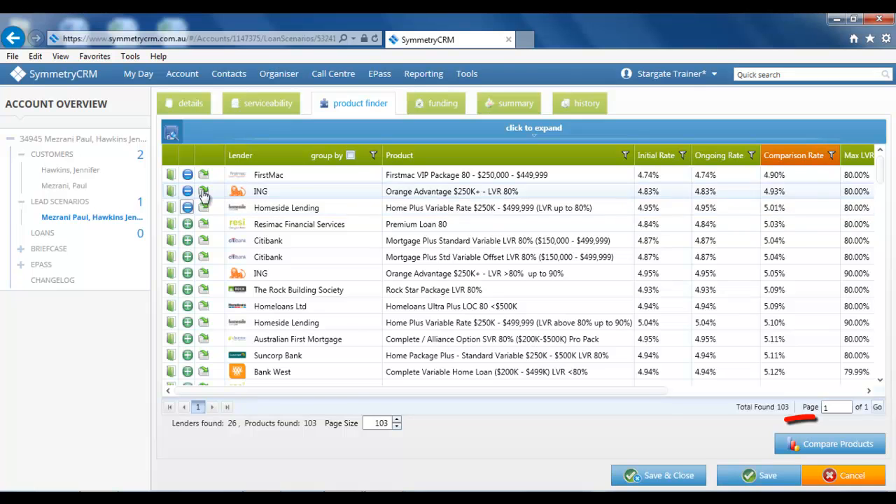
left_click(803, 443)
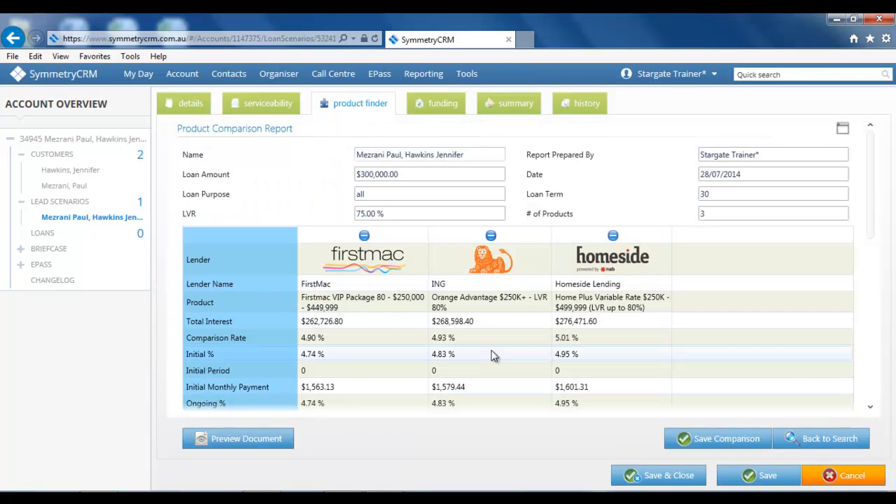
Save the FirstMac, ING and Homeside Lending comparison and preview it as a document.
scroll(540, 321, "down", 1)
scroll(539, 336, "down", 1)
scroll(525, 364, "up", 3)
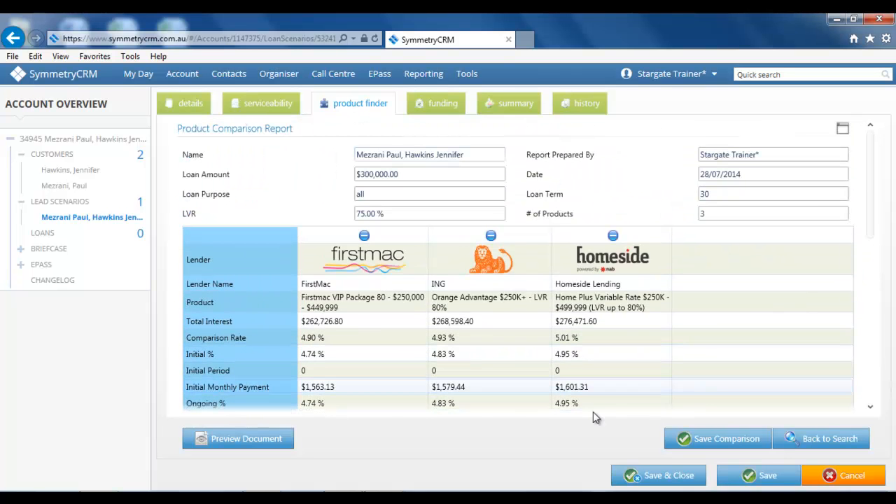
left_click(710, 440)
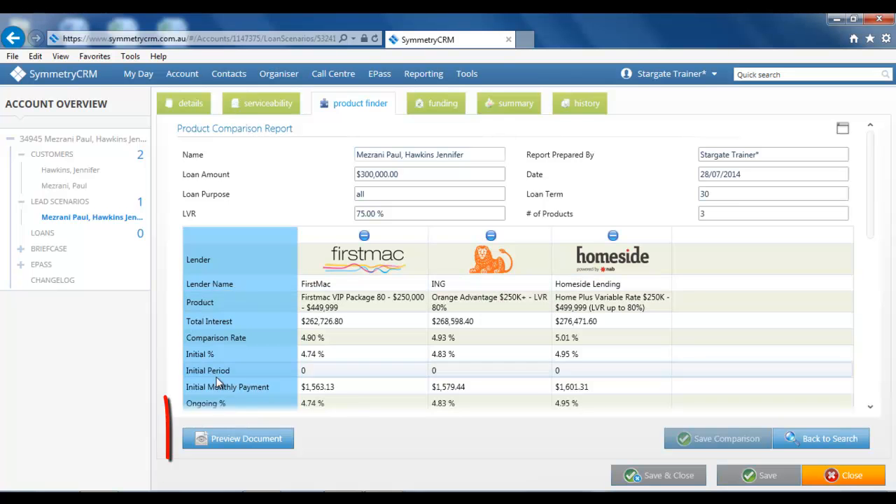
left_click(234, 437)
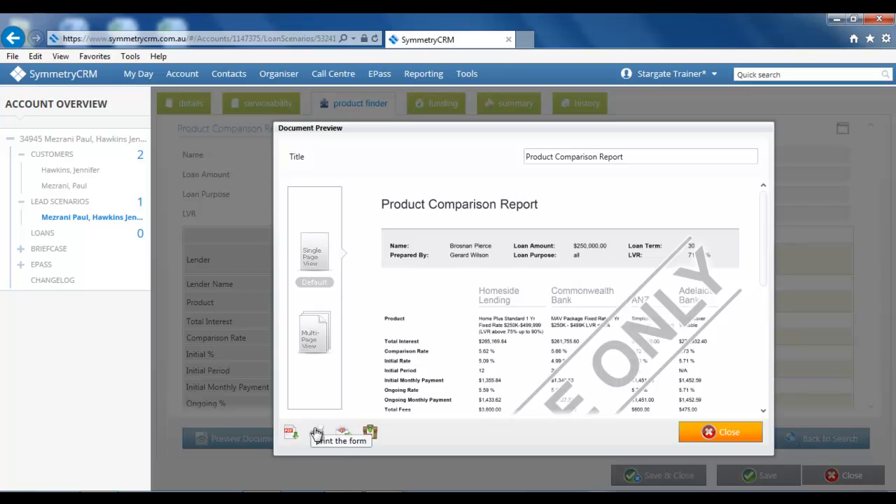
left_click(369, 431)
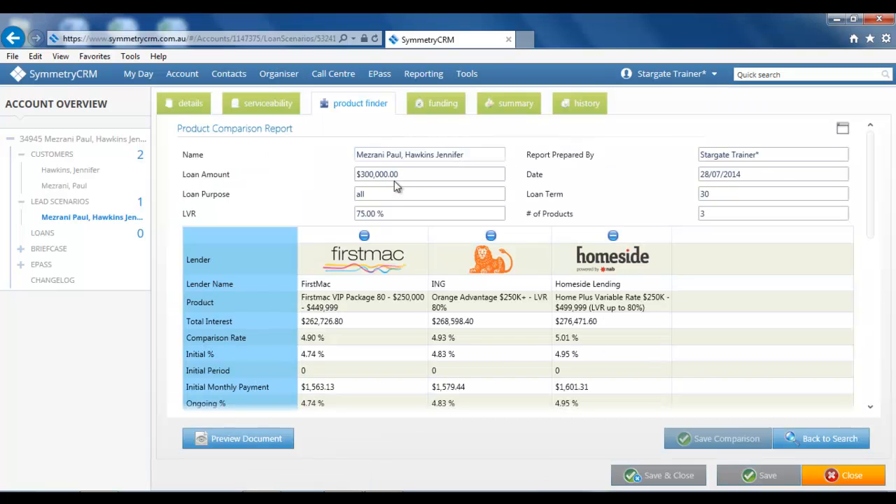
Review the $300,000 funding breakdown, then return to the LEAD SCENARIOS list.
left_click(451, 111)
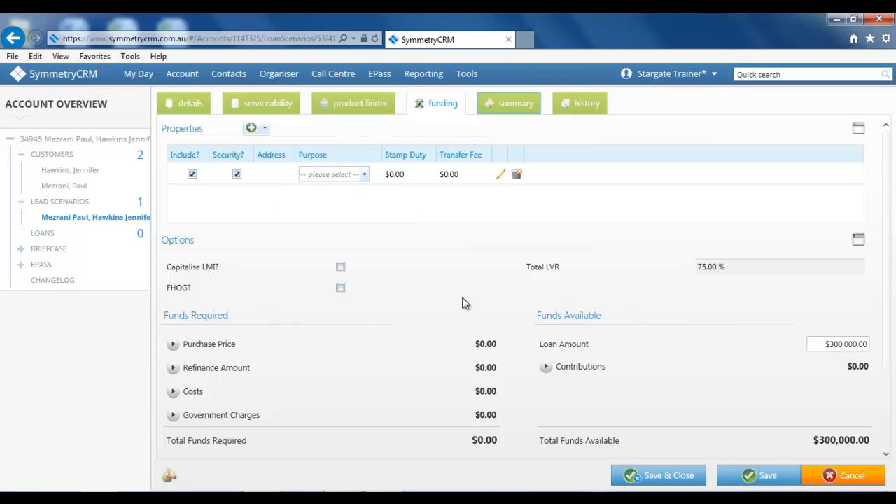
scroll(451, 292, "down", 3)
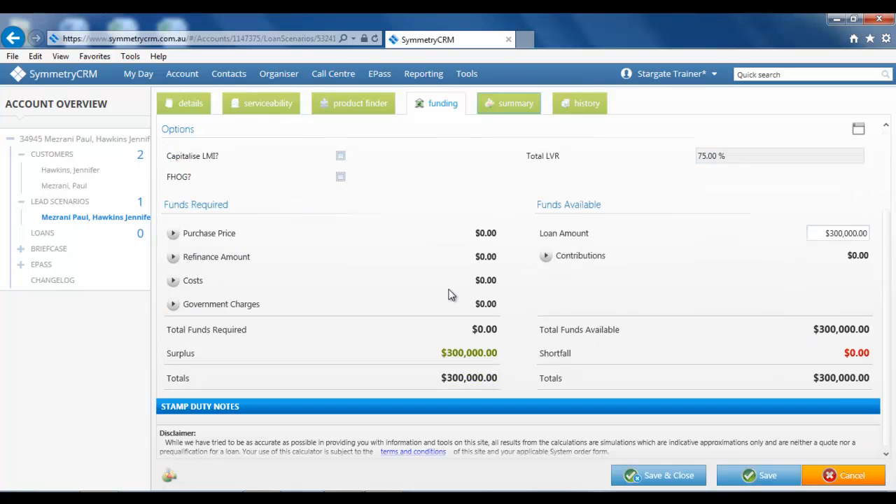
scroll(444, 293, "up", 3)
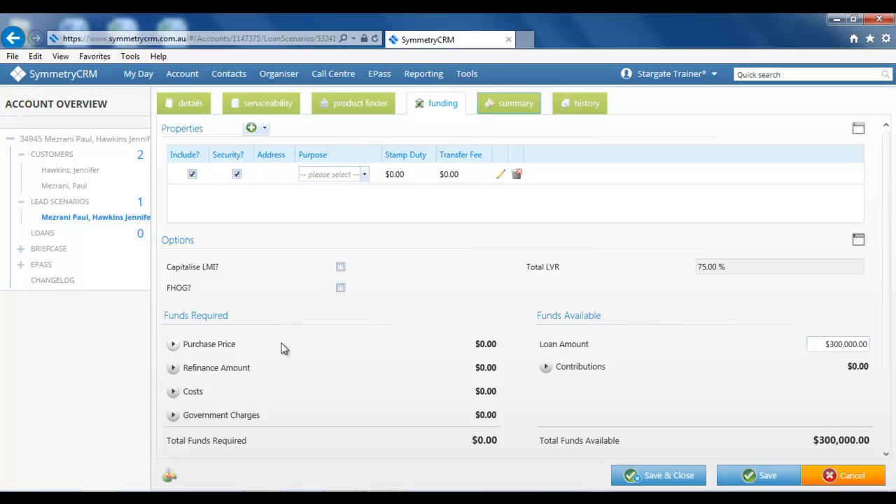
left_click(76, 206)
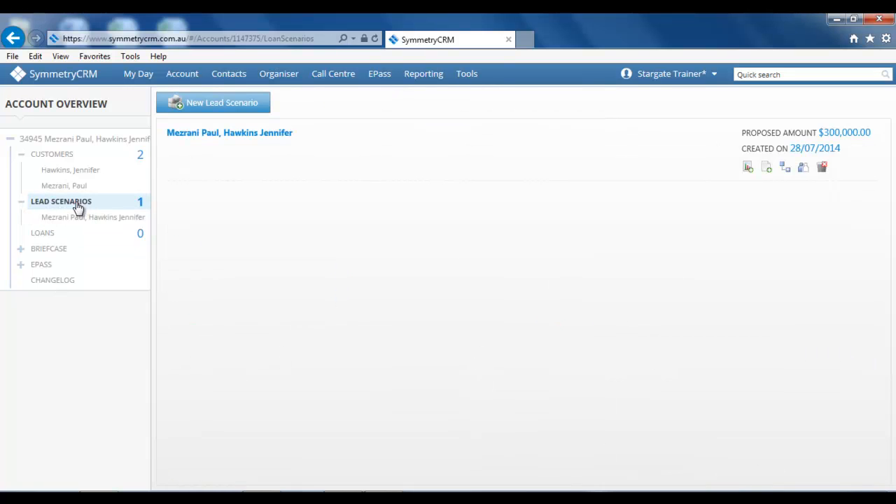
Convert the lead scenario into a $300,000 loan using Homeside Lending's Home Plus Variable Rate product.
left_click(786, 168)
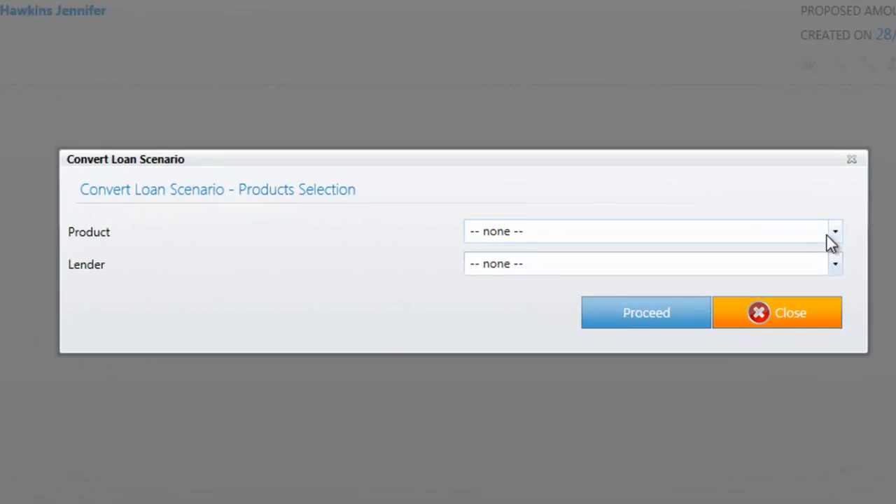
left_click(764, 276)
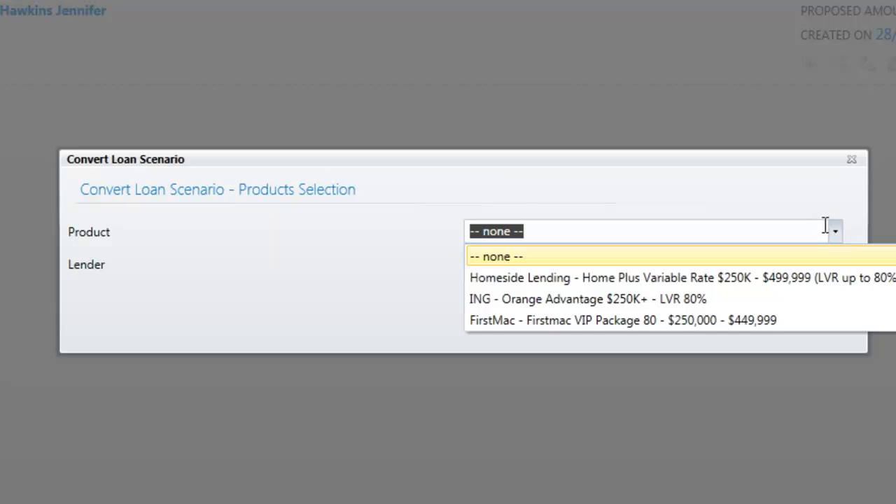
left_click(616, 283)
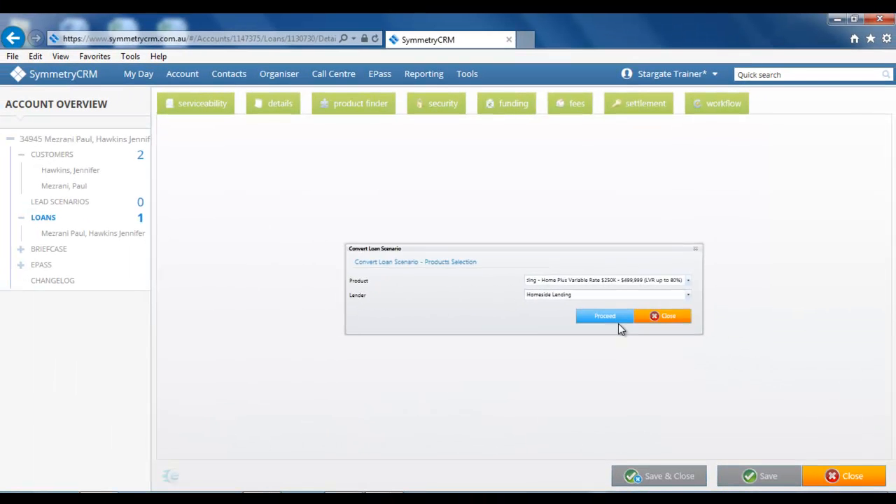
left_click(618, 322)
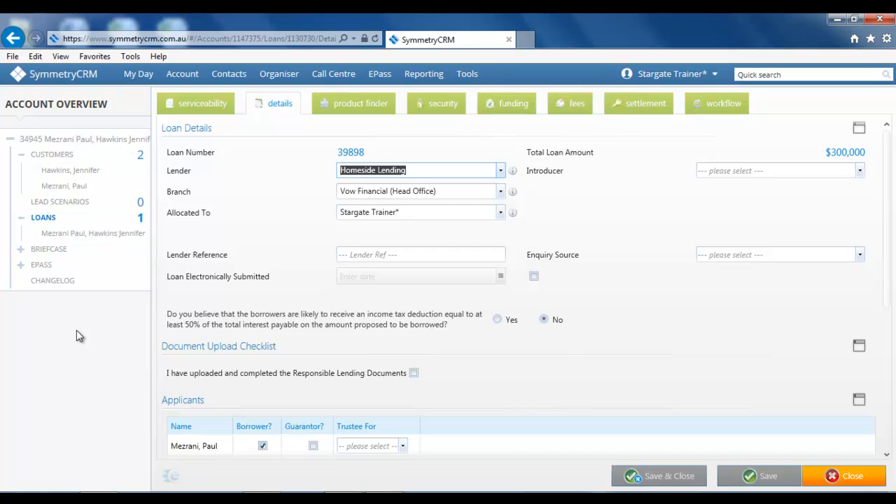
Tick Responsible Lending Documents and edit the $300,000, 30-year Home Plus Variable Rate facility at 4.95%.
mouse_move(179, 483)
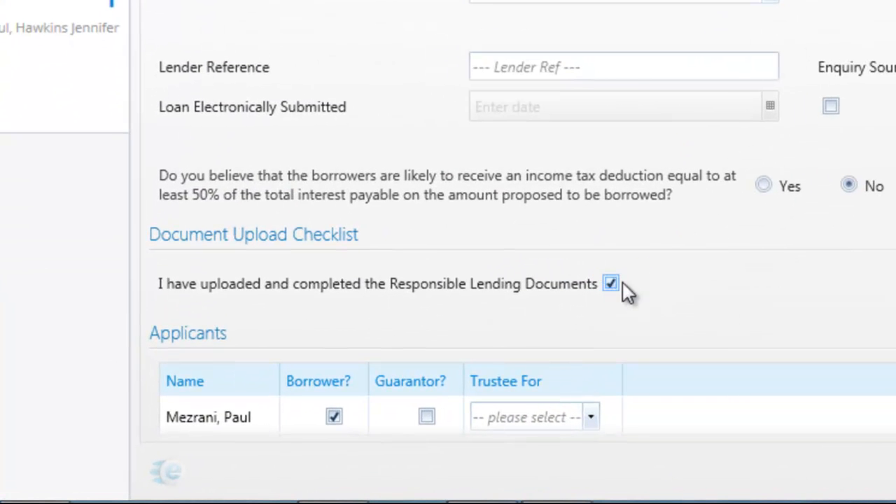
scroll(743, 250, "down", 5)
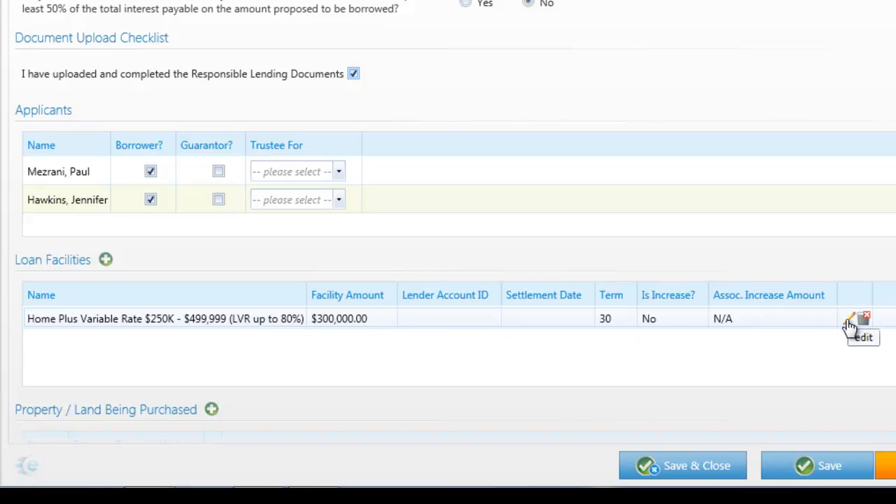
double_click(352, 320)
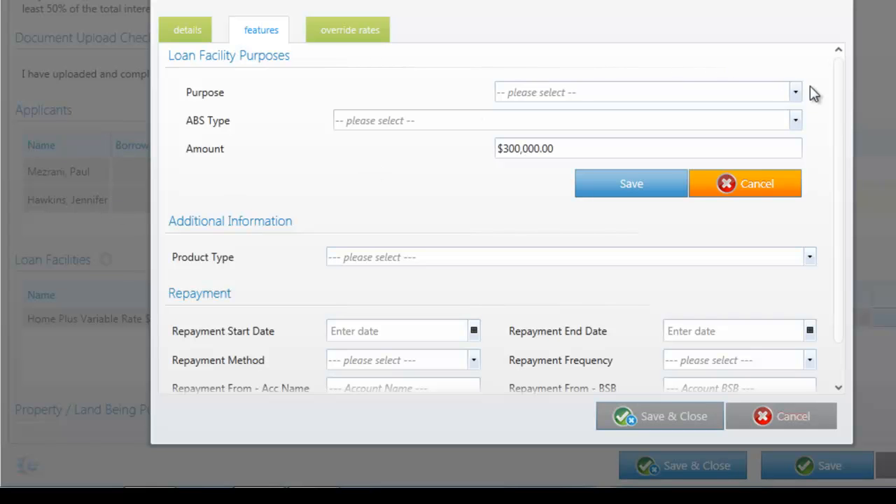
Give the facility purpose Owner Occupied and ABS type Re-finance of existing home loans, then save and close.
left_click(797, 93)
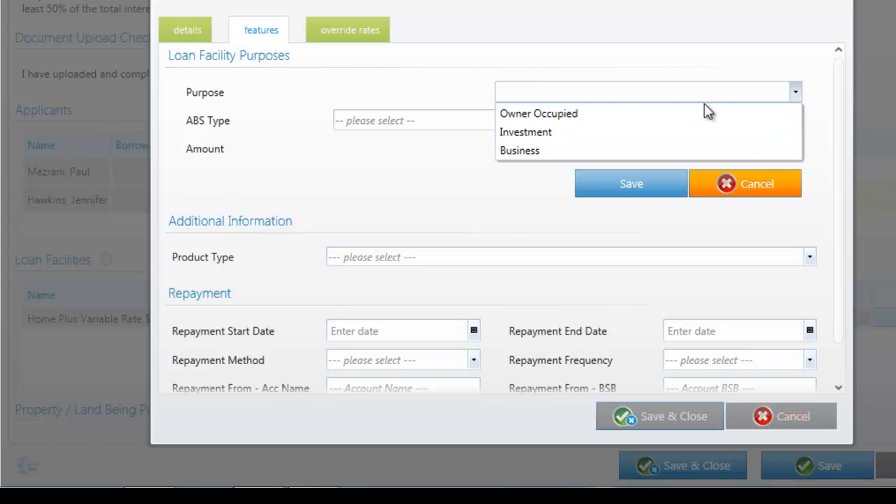
left_click(679, 115)
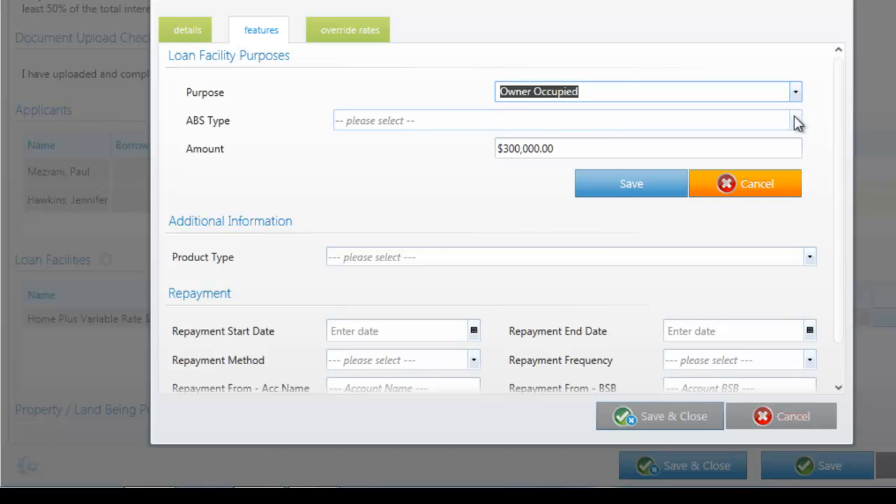
left_click(795, 120)
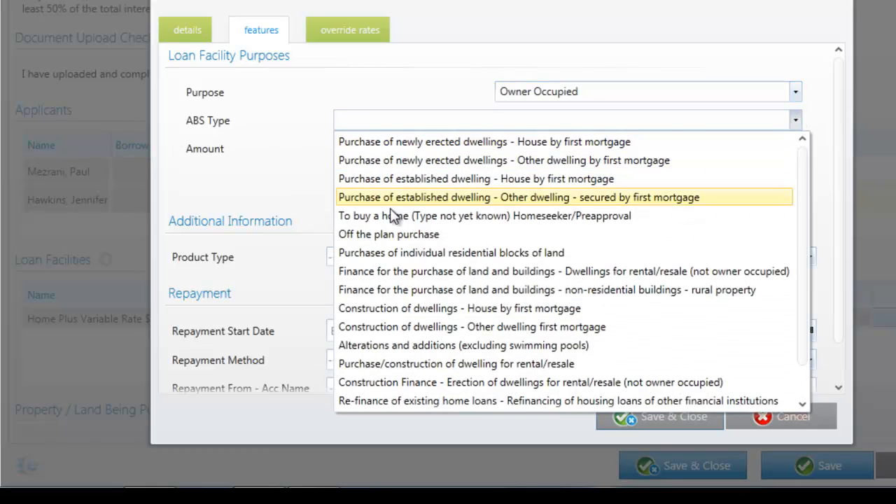
left_click(423, 402)
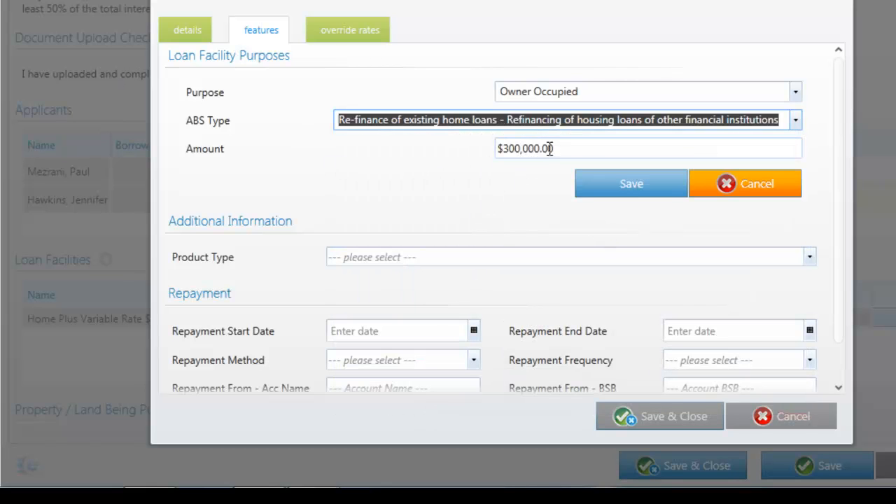
left_click(624, 181)
left_click(671, 419)
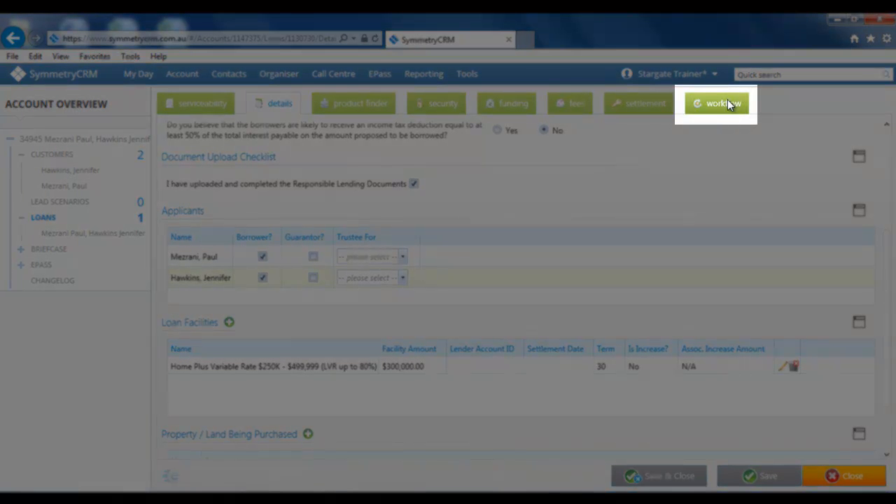
Apply the FPSC Short Workflow template, then review the Enquiry, Lodged and Settled tasks.
left_click(728, 102)
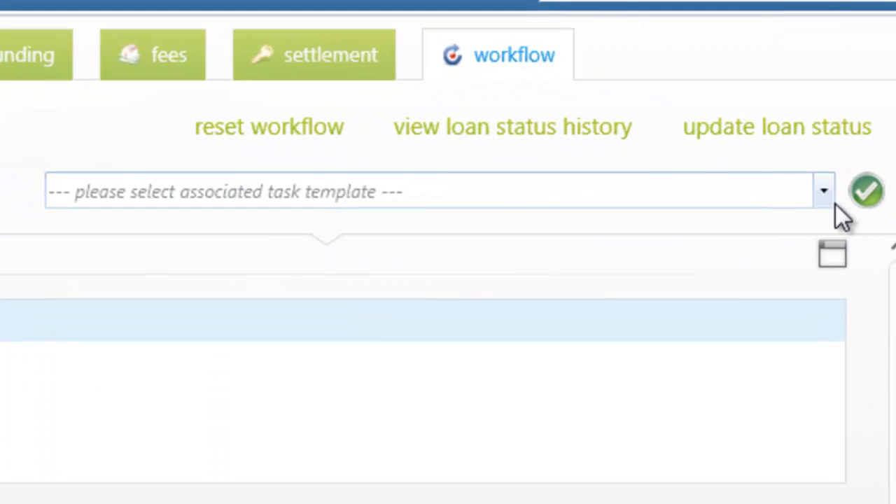
left_click(855, 162)
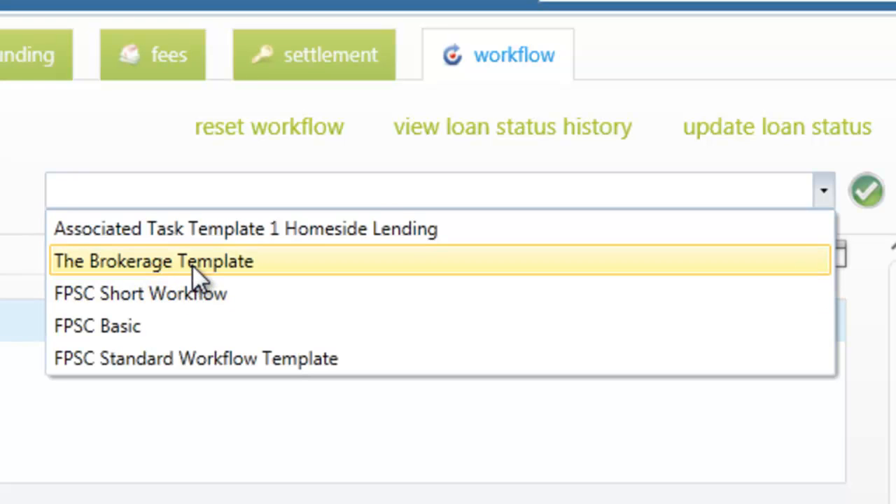
left_click(190, 297)
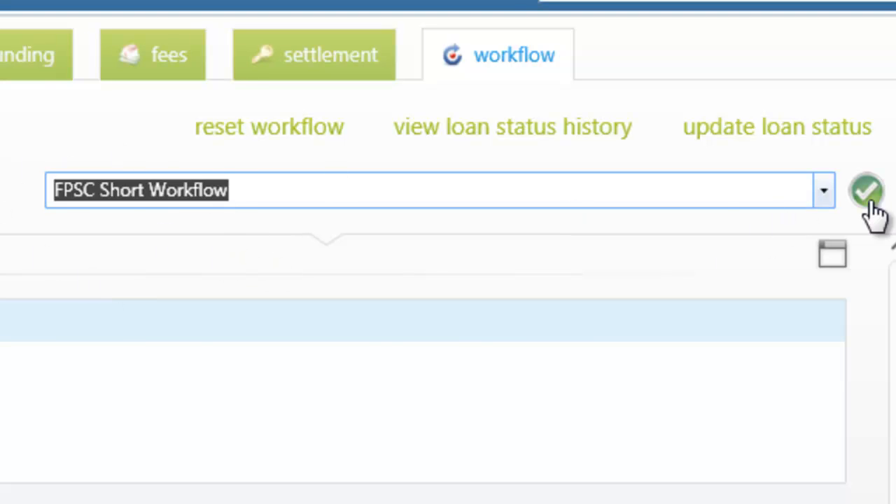
left_click(875, 194)
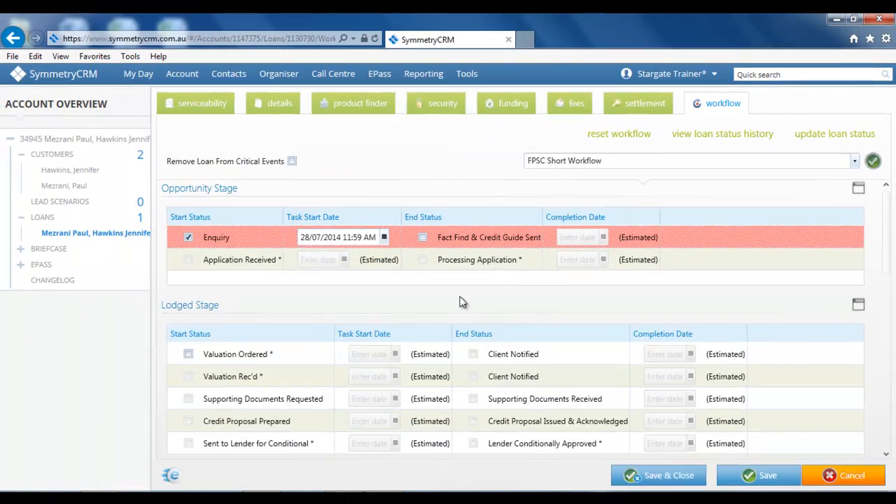
scroll(430, 224, "down", 5)
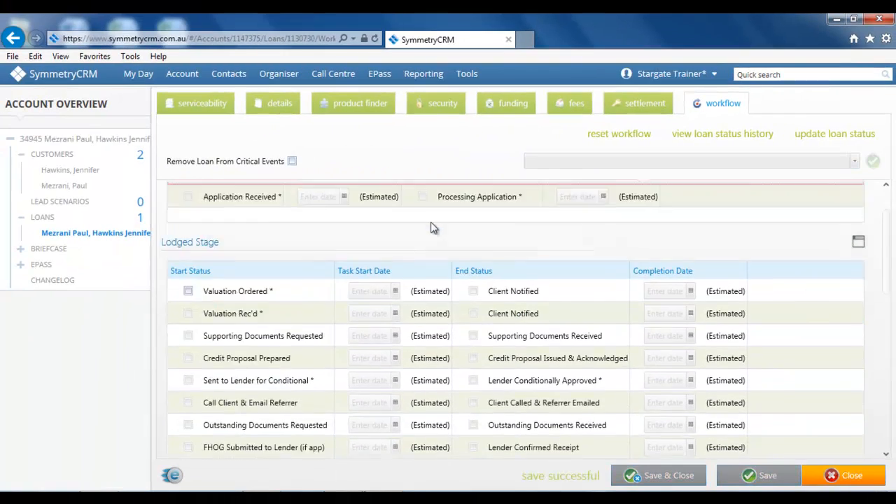
scroll(443, 250, "up", 6)
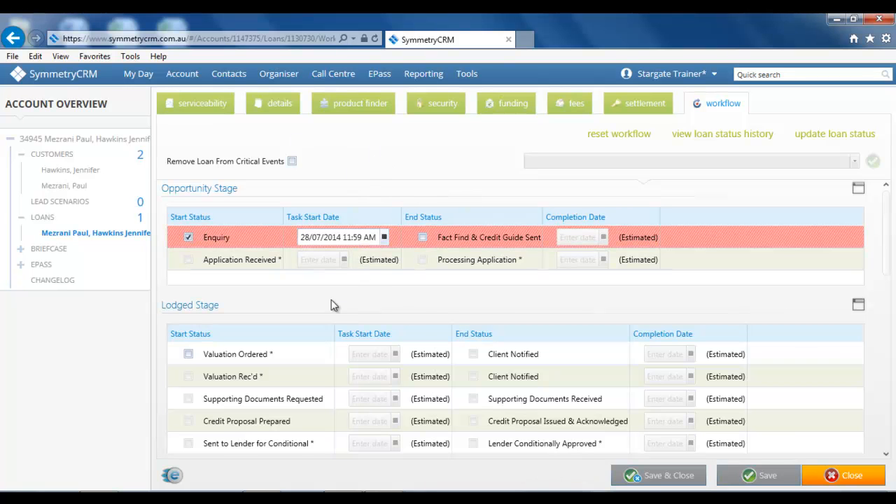
scroll(432, 292, "down", 3)
scroll(434, 287, "down", 3)
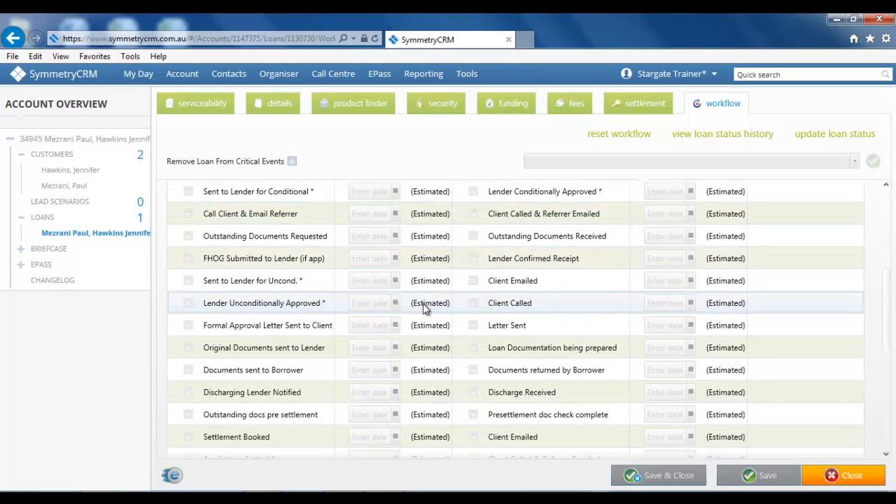
scroll(432, 300, "down", 6)
scroll(410, 284, "down", 3)
scroll(420, 294, "up", 10)
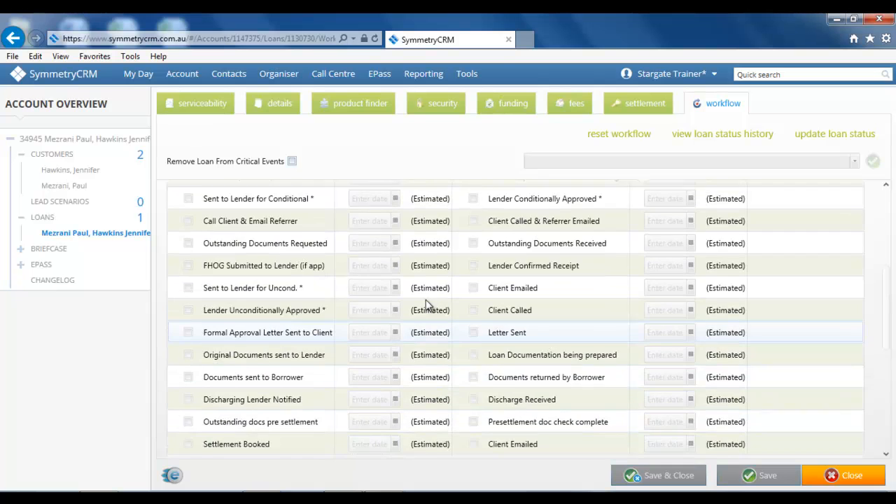
scroll(426, 306, "up", 4)
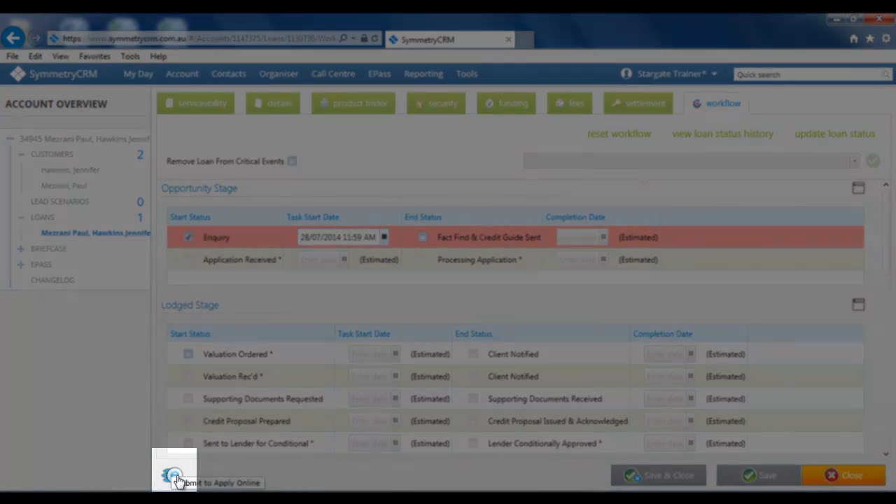
Submit the $300,000 Homeside loan to Apply Online and view the submitted application.
left_click(175, 479)
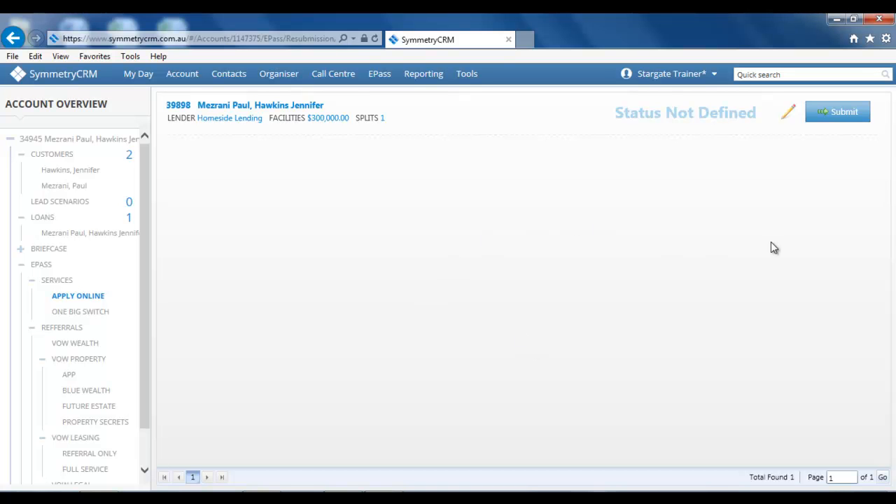
left_click(843, 113)
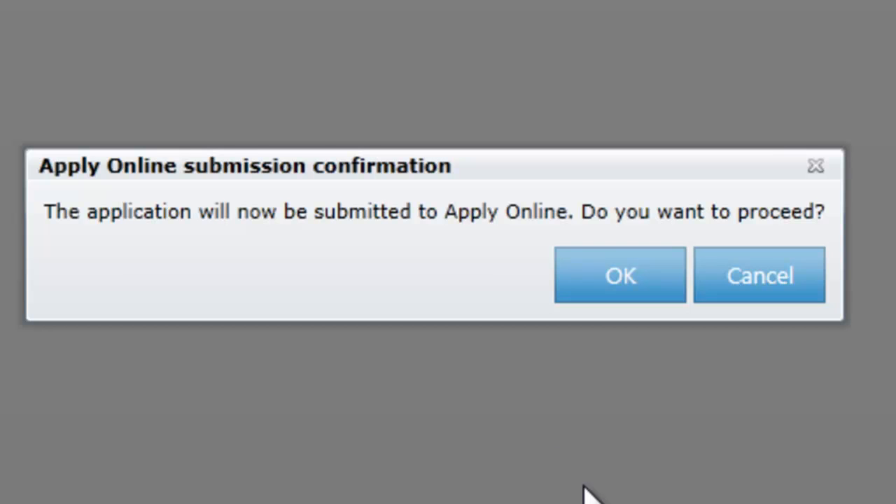
left_click(616, 279)
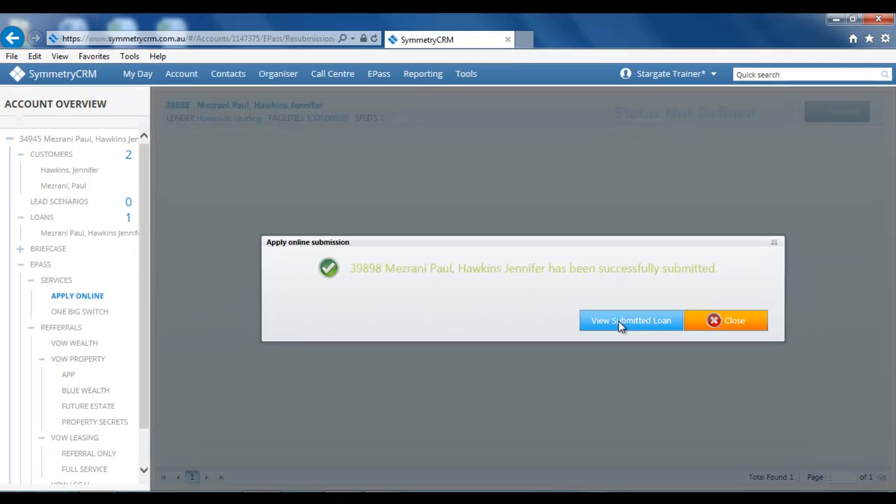
left_click(601, 293)
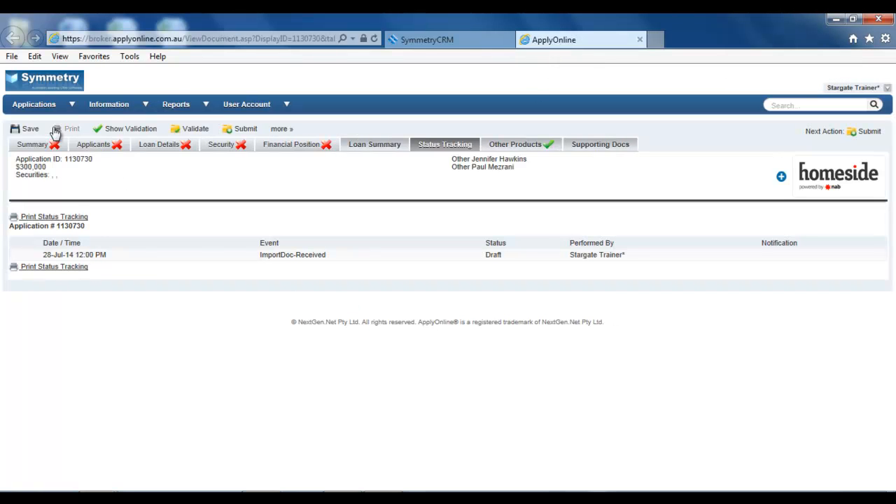
Review the application's Applicants and Summary details, then bring up its Supporting Docs requirements.
left_click(91, 149)
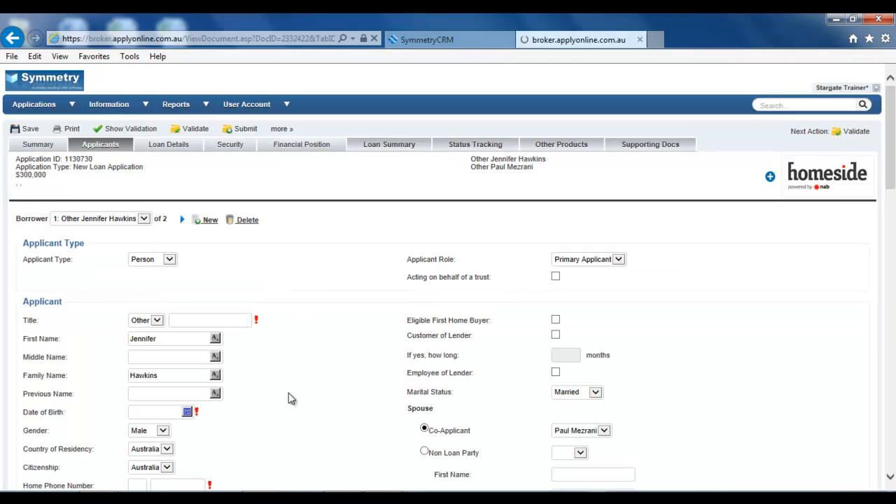
scroll(352, 350, "down", 5)
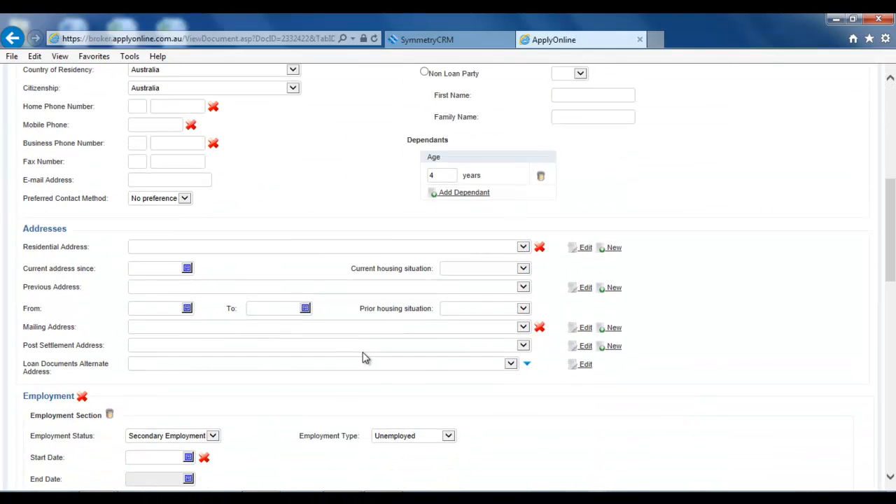
scroll(317, 234, "up", 5)
left_click(38, 145)
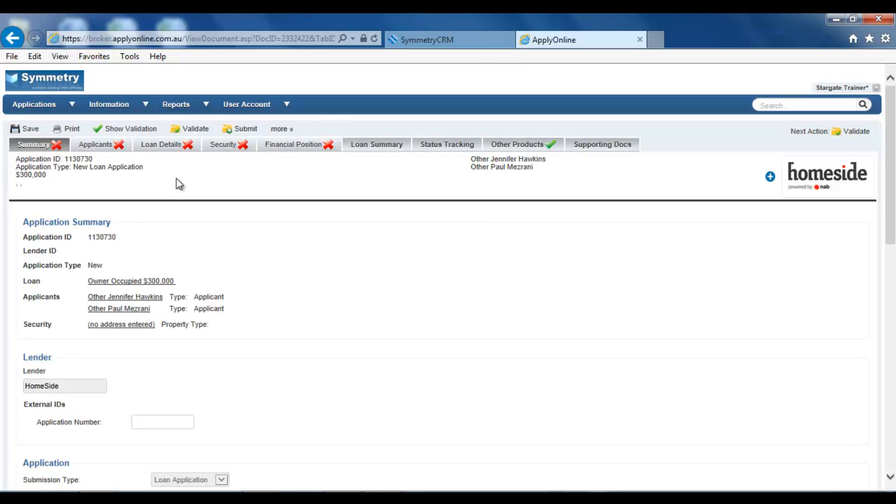
left_click(600, 149)
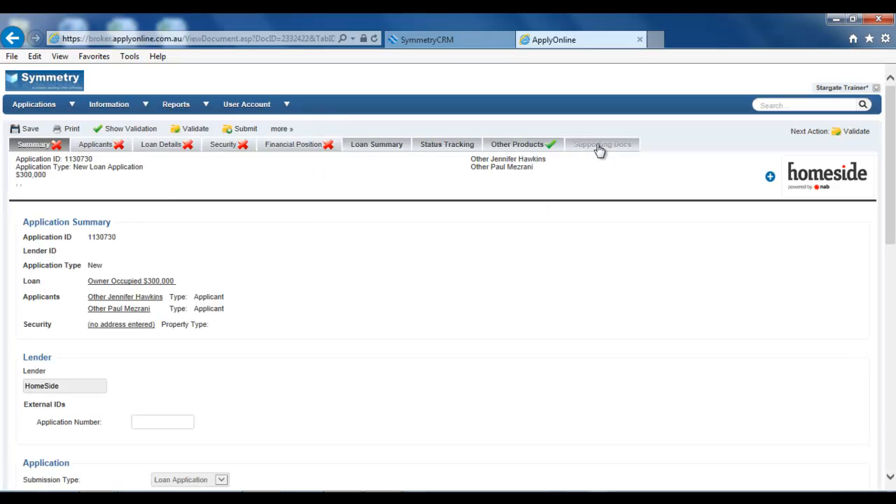